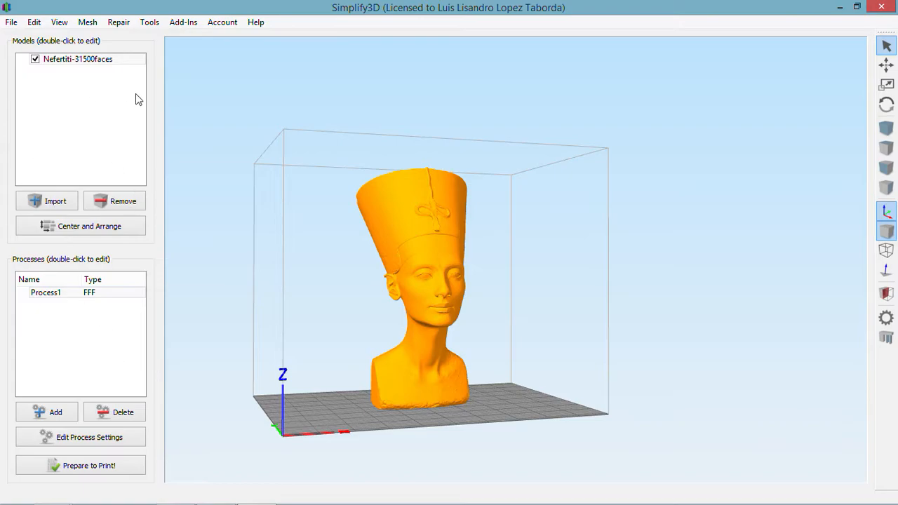
Step: Open the position, scaling and rotation settings of the Nefertiti-31500faces model
click(56, 59)
click(79, 137)
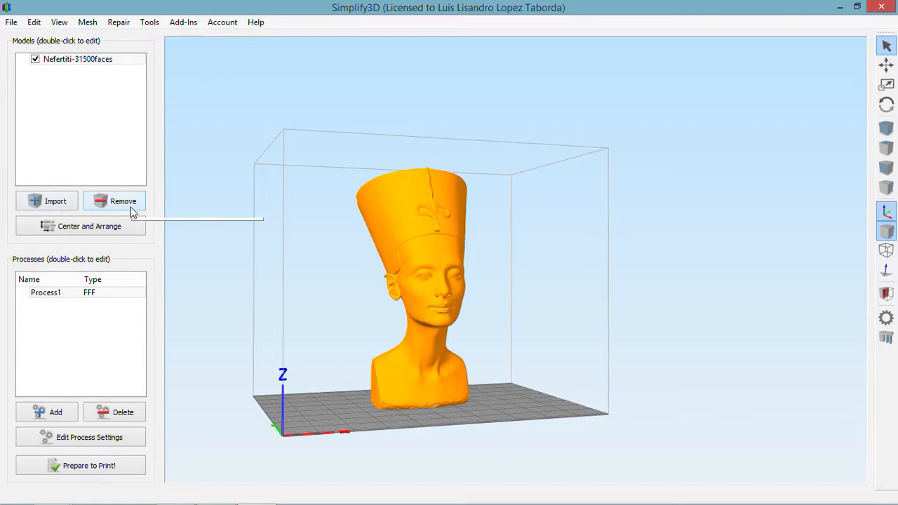
drag(489, 72, 412, 151)
click(407, 234)
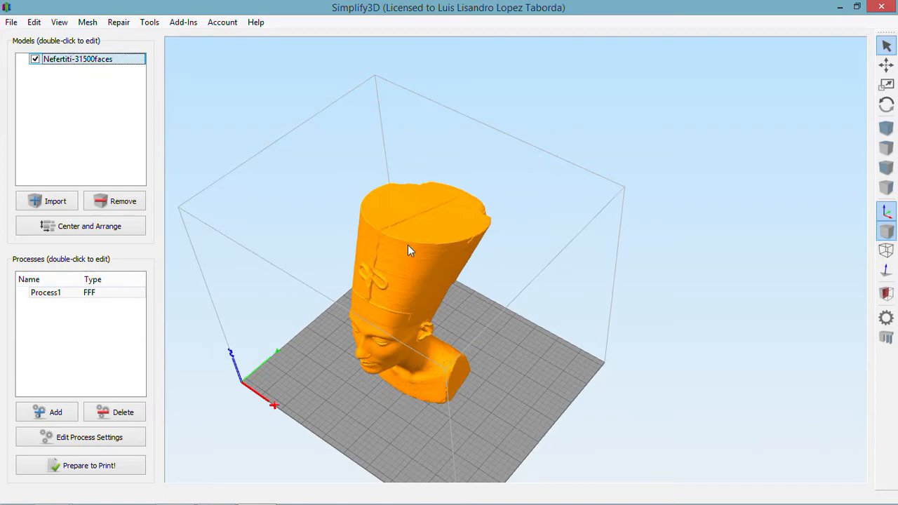
double_click(408, 245)
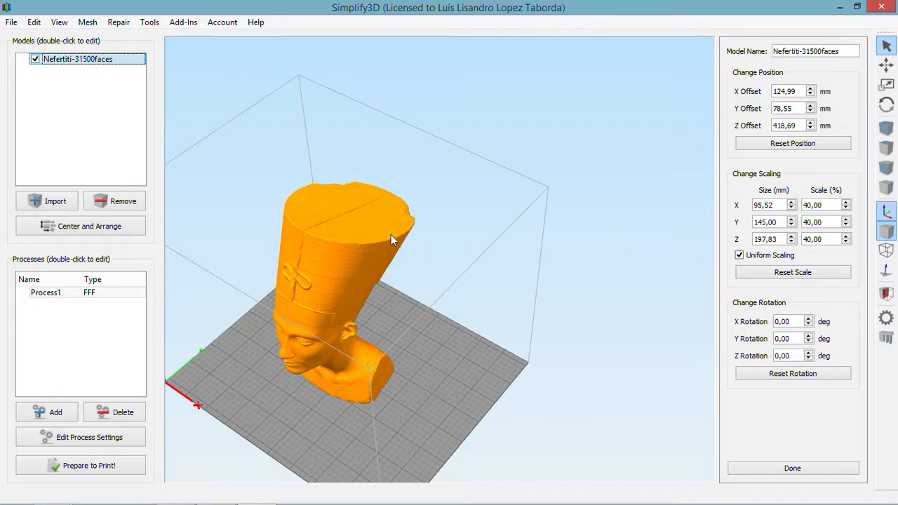
Step: Duplicate the Nefertiti-31500faces model with the number of copies set to 2
click(39, 25)
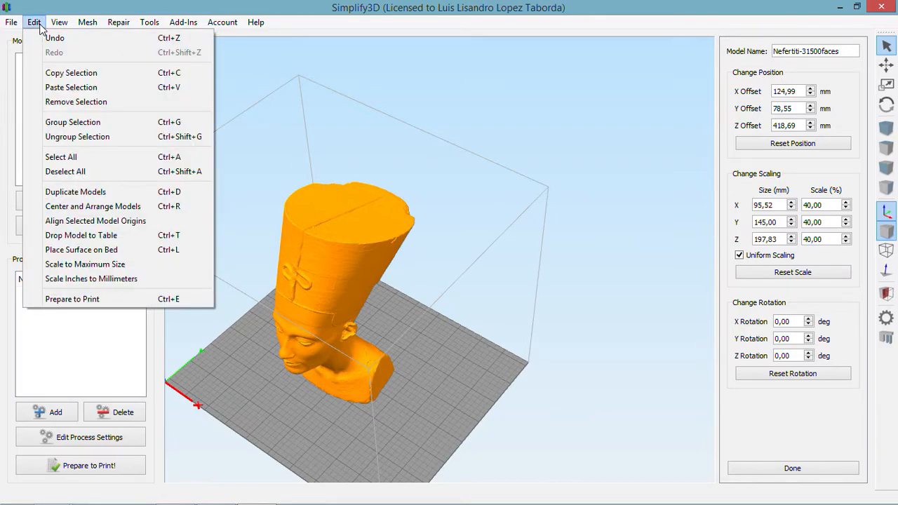
click(72, 192)
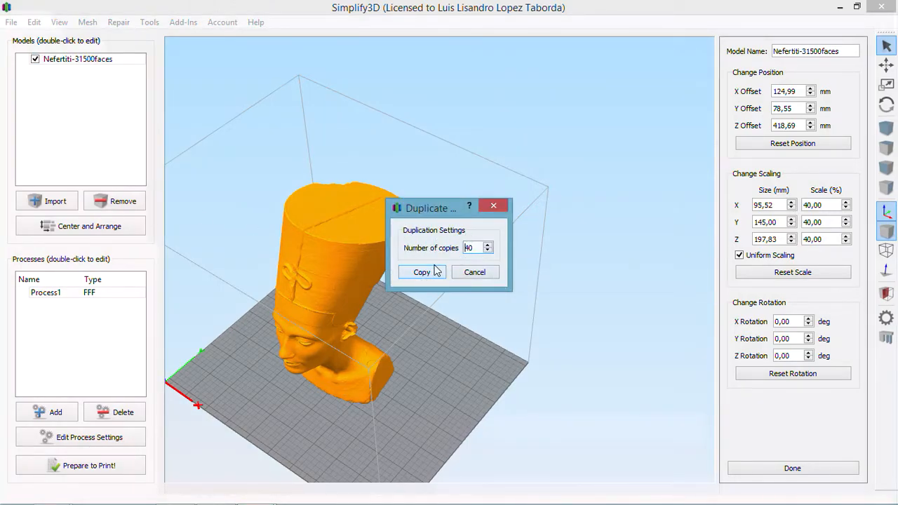
double_click(470, 247)
text(2)
click(421, 273)
scroll(494, 233, down, 3)
scroll(494, 233, up, 3)
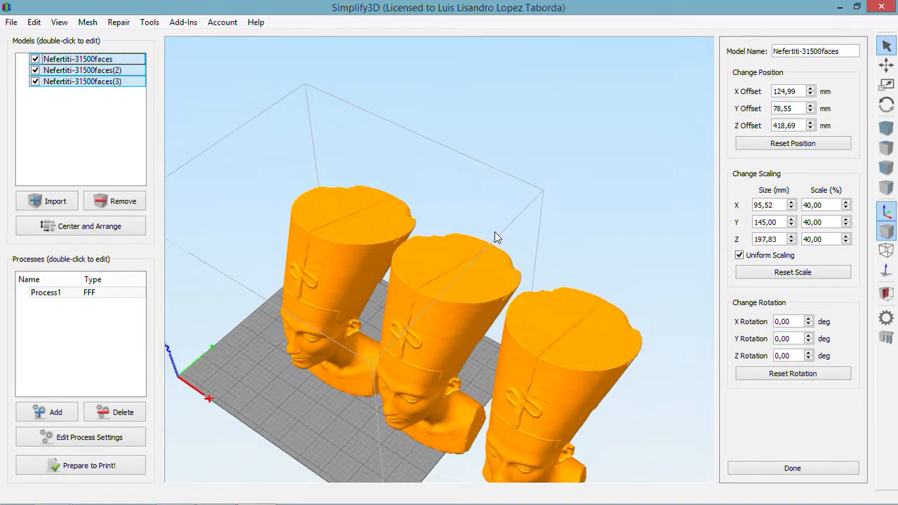
scroll(496, 238, down, 2)
scroll(495, 237, up, 2)
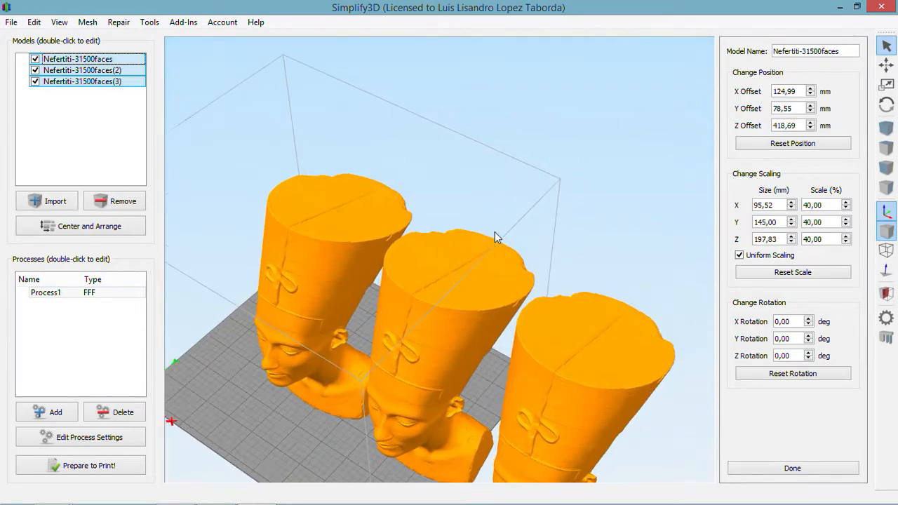
scroll(495, 237, up, 1)
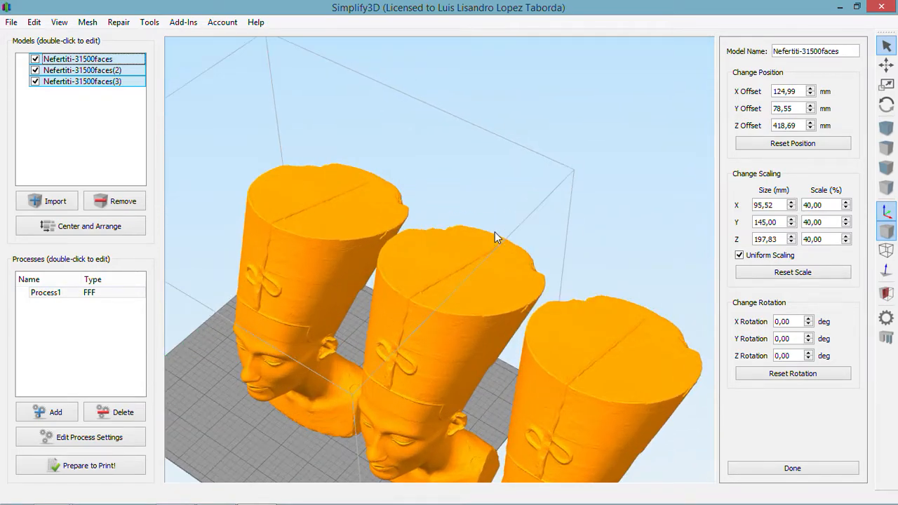
scroll(494, 232, down, 3)
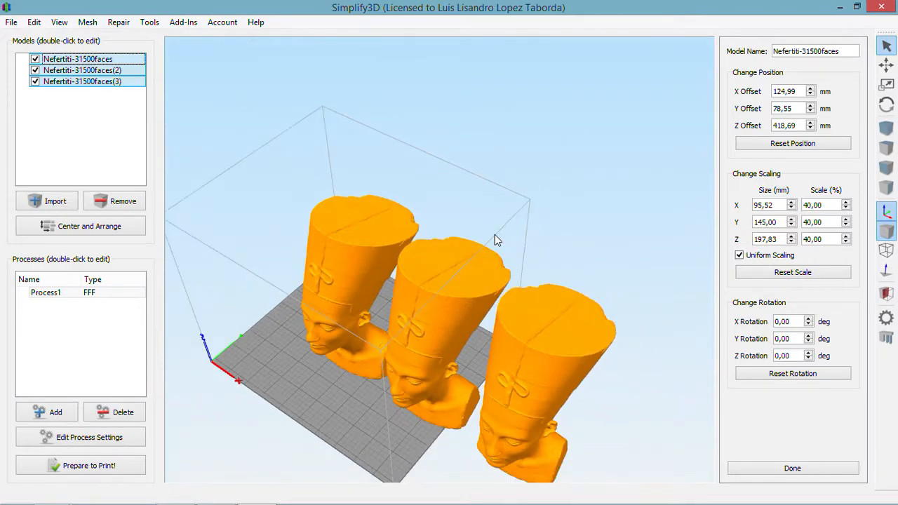
Step: Center and arrange the three Nefertiti busts on the print bed and view them from the side
drag(374, 405, 393, 382)
click(110, 227)
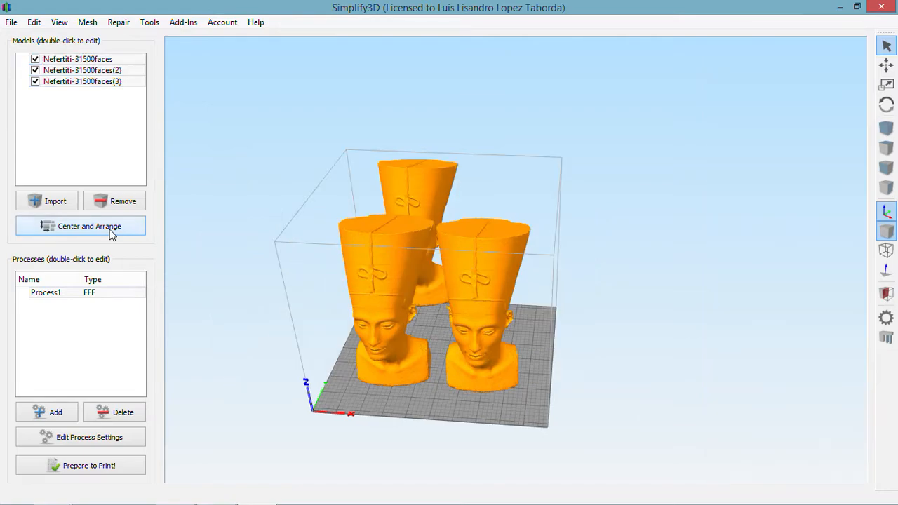
drag(418, 295, 541, 304)
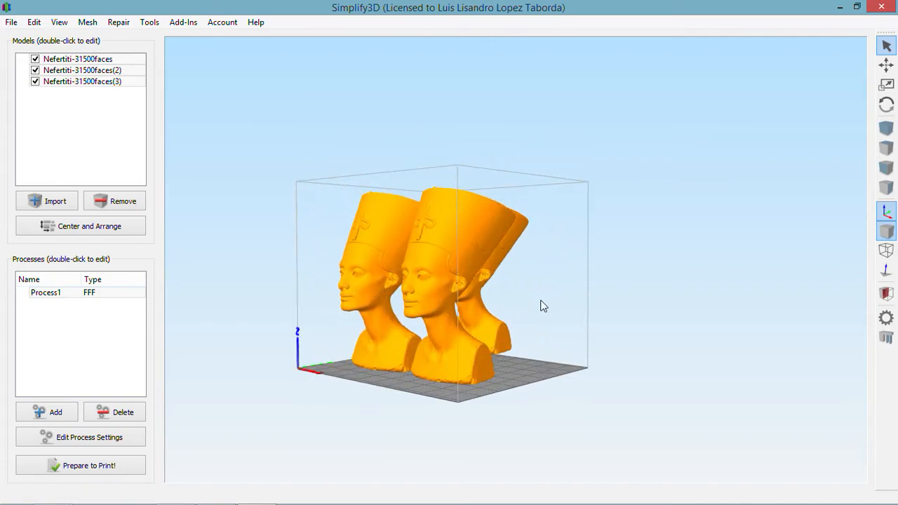
Step: Remove all three Nefertiti models from the build area
click(96, 82)
key(ctrl+a)
click(124, 202)
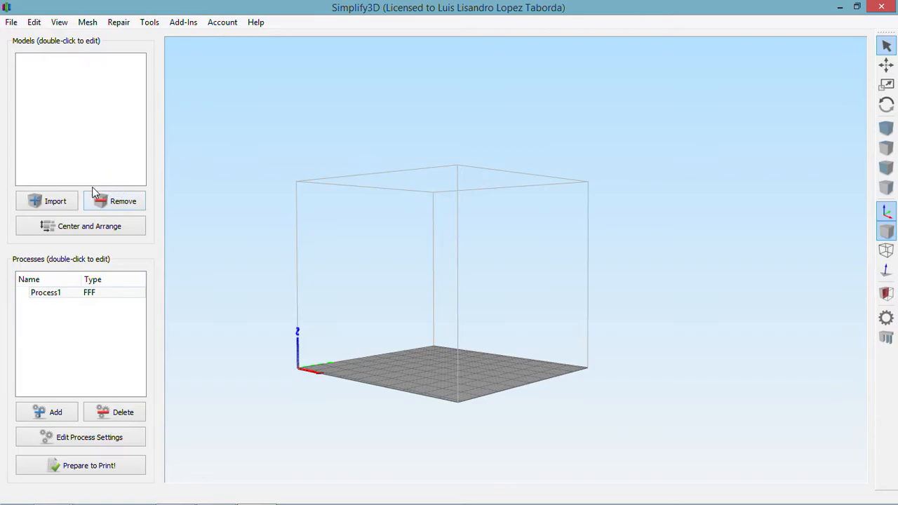
Step: Import the Nefertiti-31500faces model from the files folder on the desktop
click(60, 201)
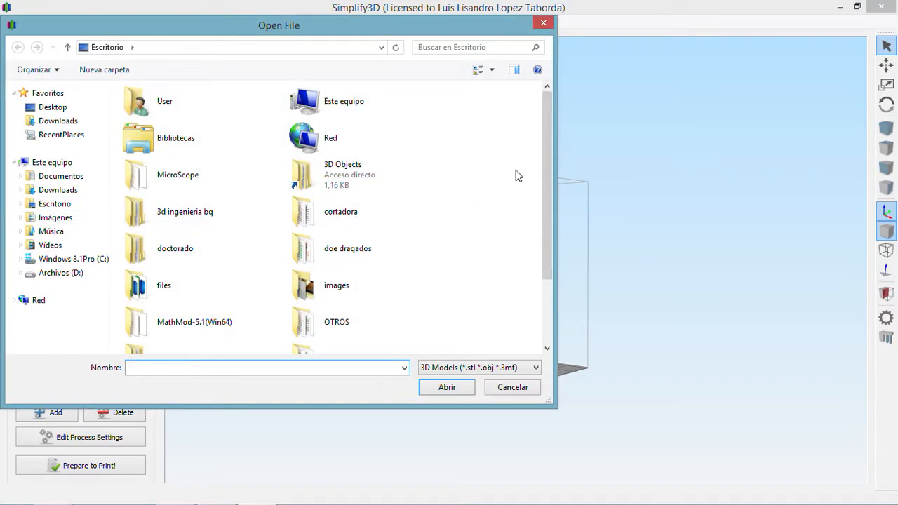
click(543, 22)
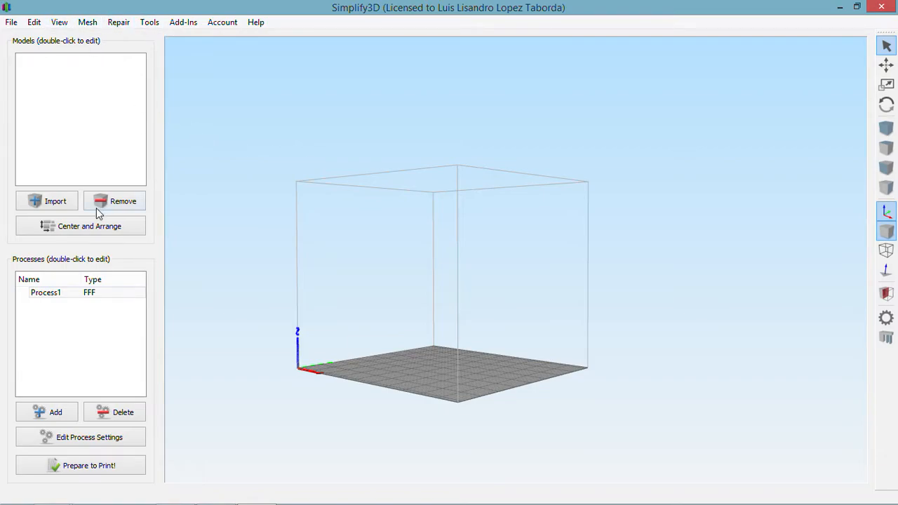
click(63, 207)
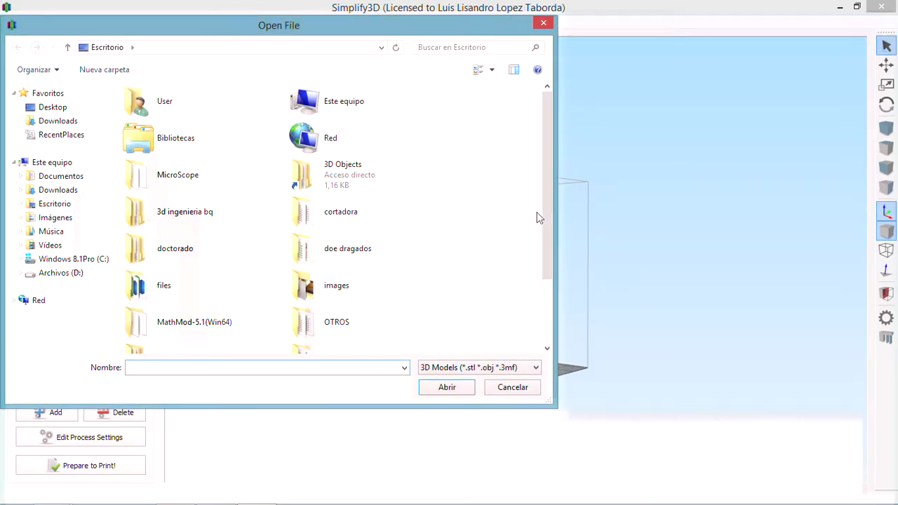
drag(547, 216, 552, 305)
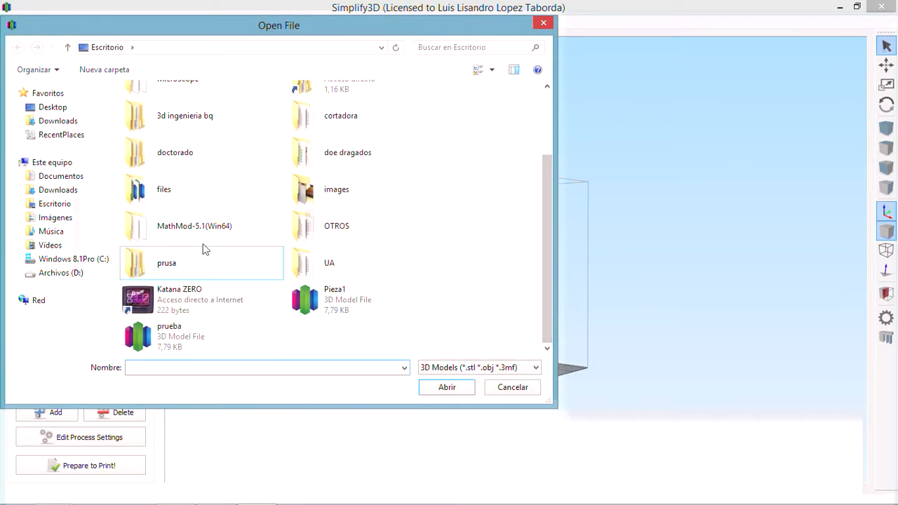
click(315, 199)
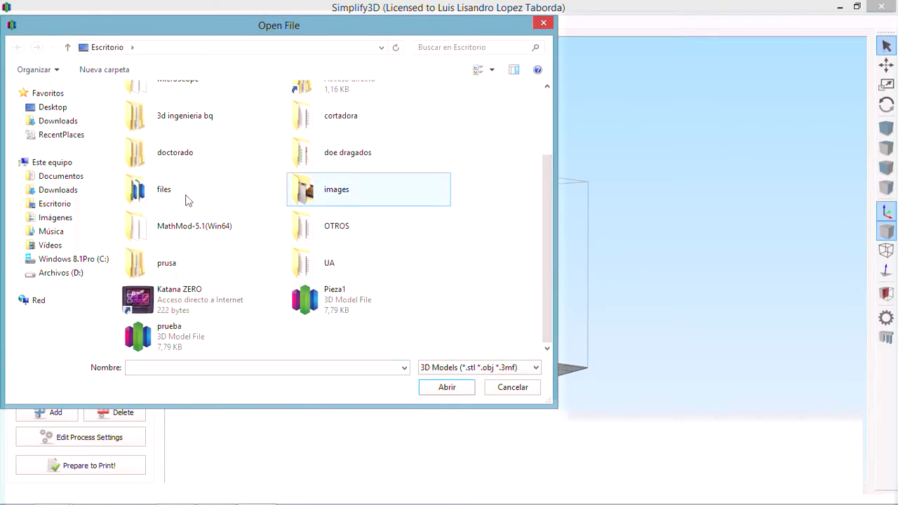
double_click(187, 200)
click(179, 108)
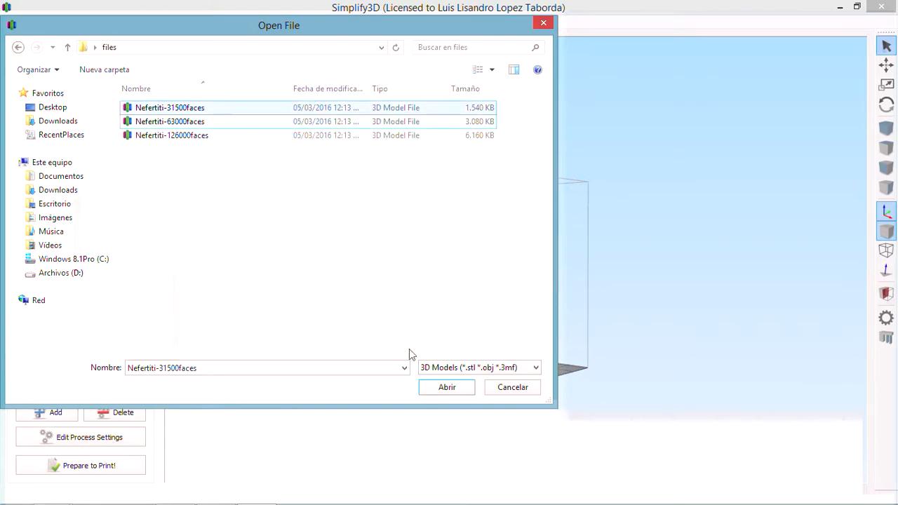
click(454, 389)
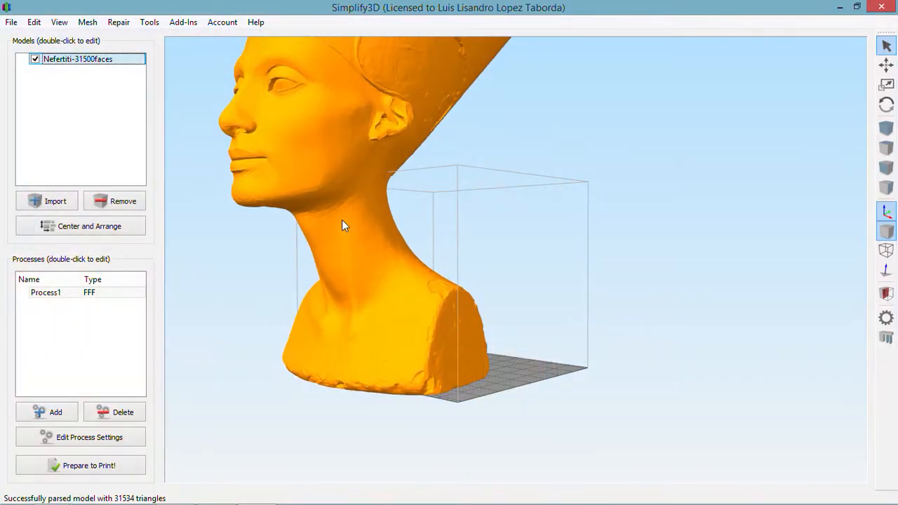
Step: Scale the imported Nefertiti bust uniformly to 40% and close its model settings
double_click(377, 226)
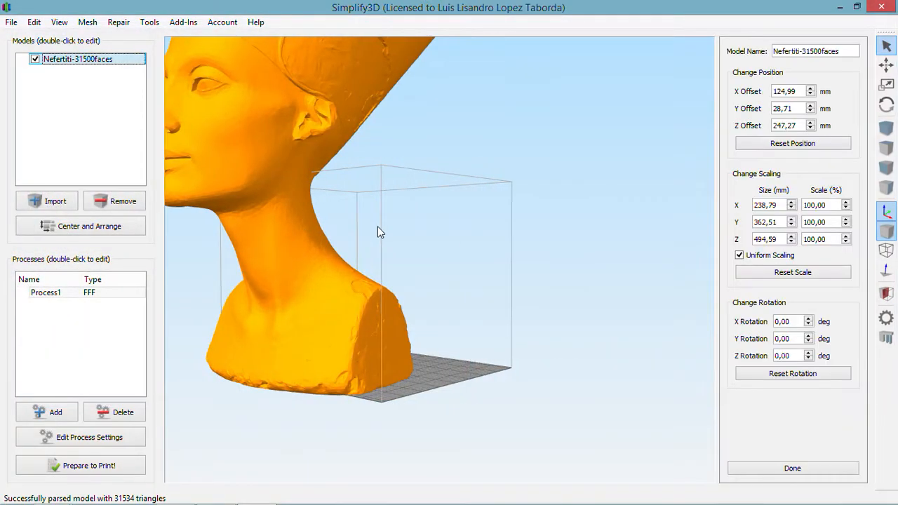
click(830, 206)
text(40)
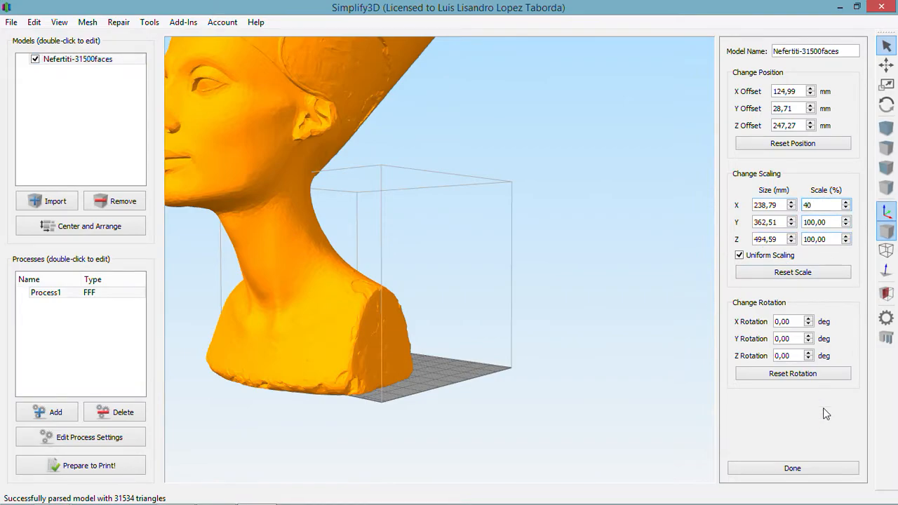
key(Return)
drag(618, 419, 635, 449)
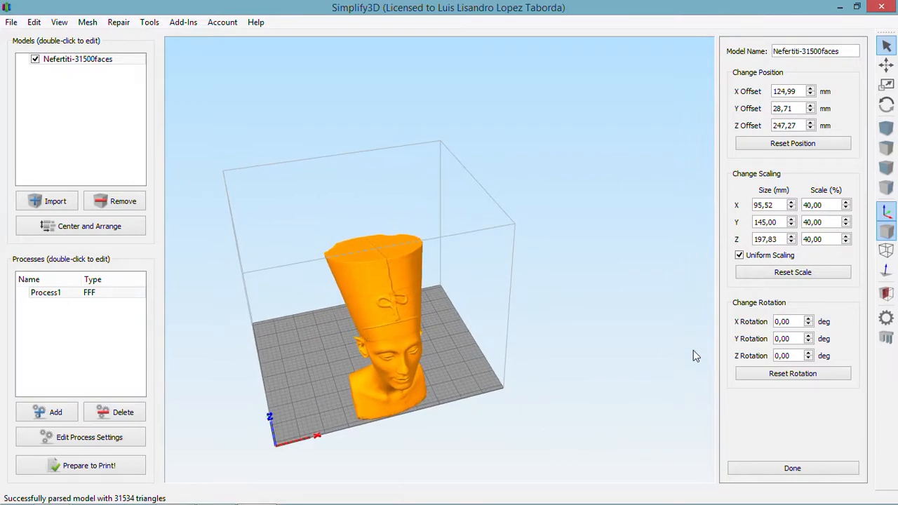
click(774, 469)
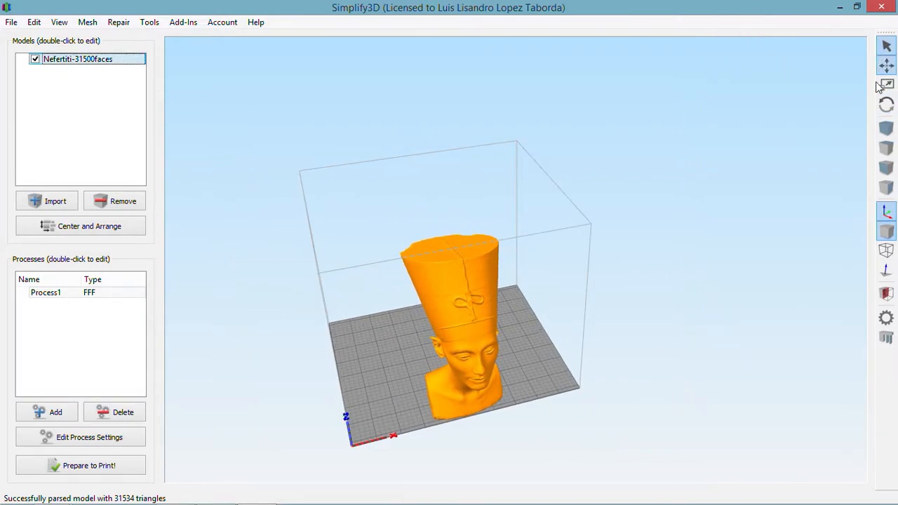
Step: Move the Nefertiti bust from the bed's front edge toward the middle of the print bed
click(886, 65)
drag(459, 341, 410, 383)
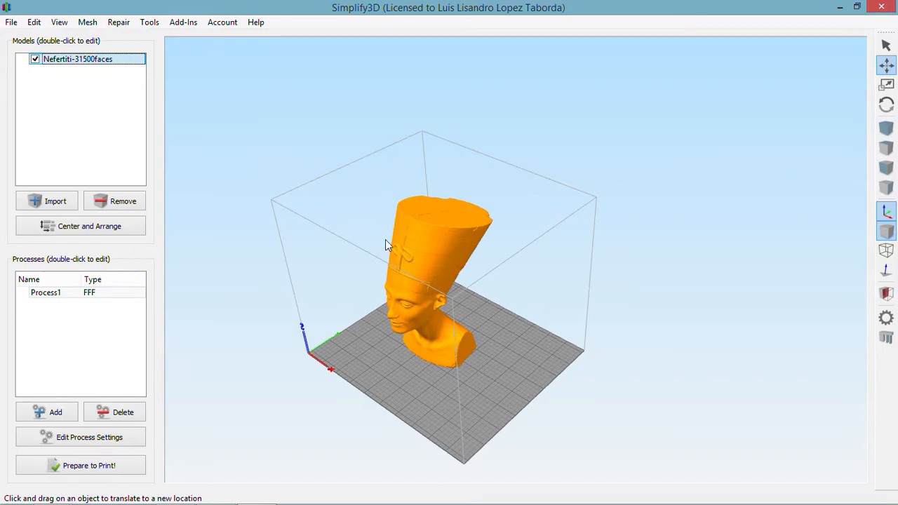
drag(373, 326, 393, 327)
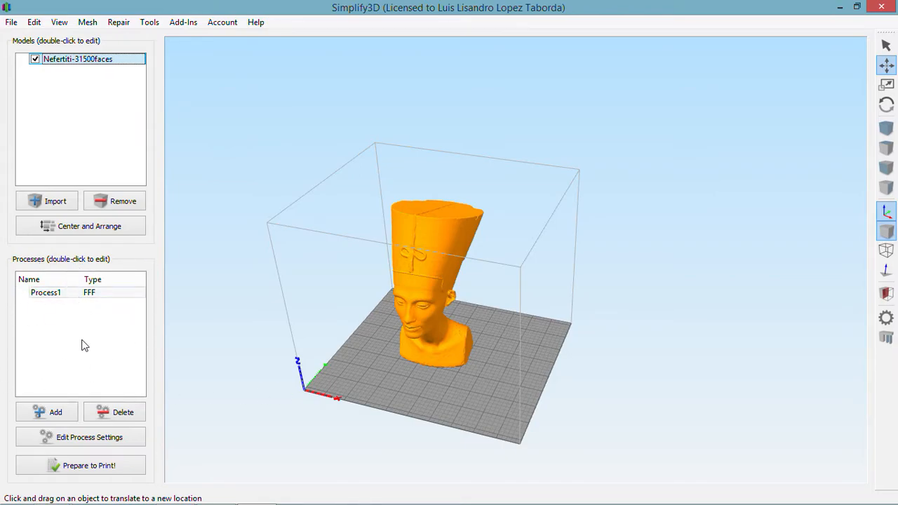
click(40, 297)
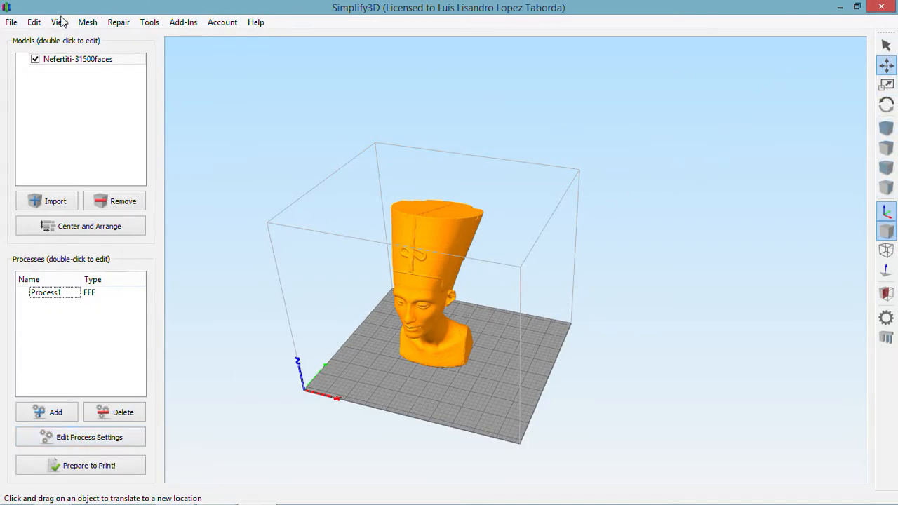
click(35, 22)
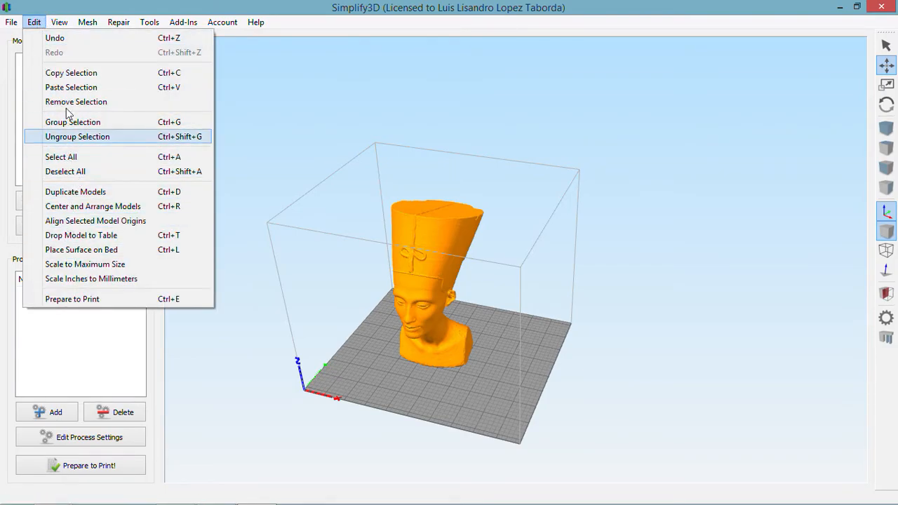
click(63, 38)
click(59, 24)
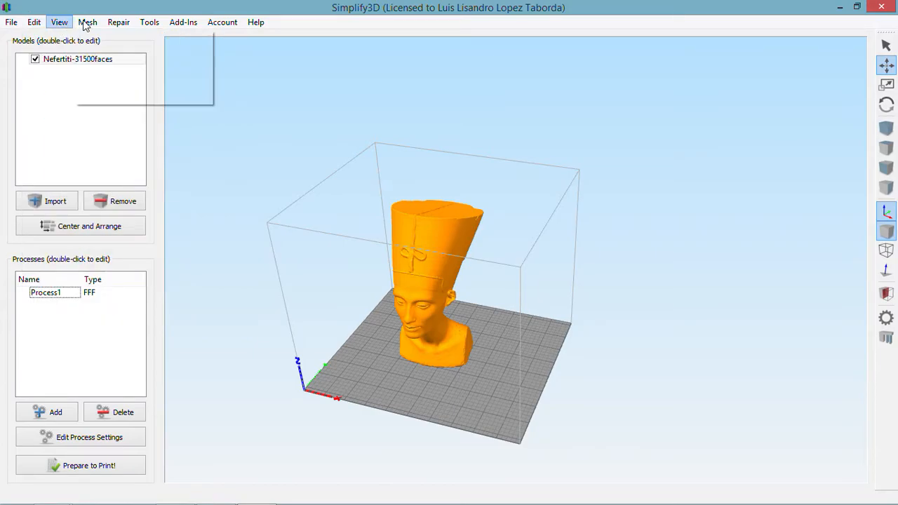
click(217, 206)
Step: Open the FFF settings of Process1, and hide and show the advanced options again
double_click(60, 292)
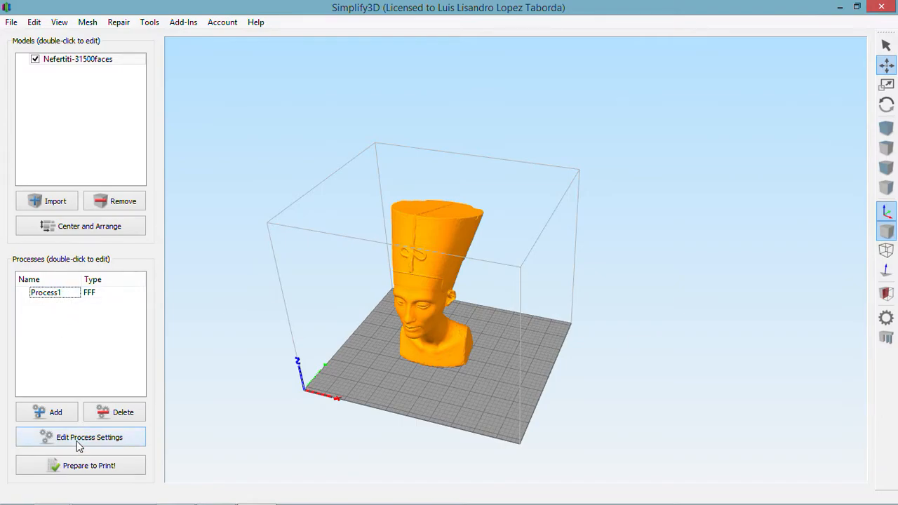
double_click(47, 293)
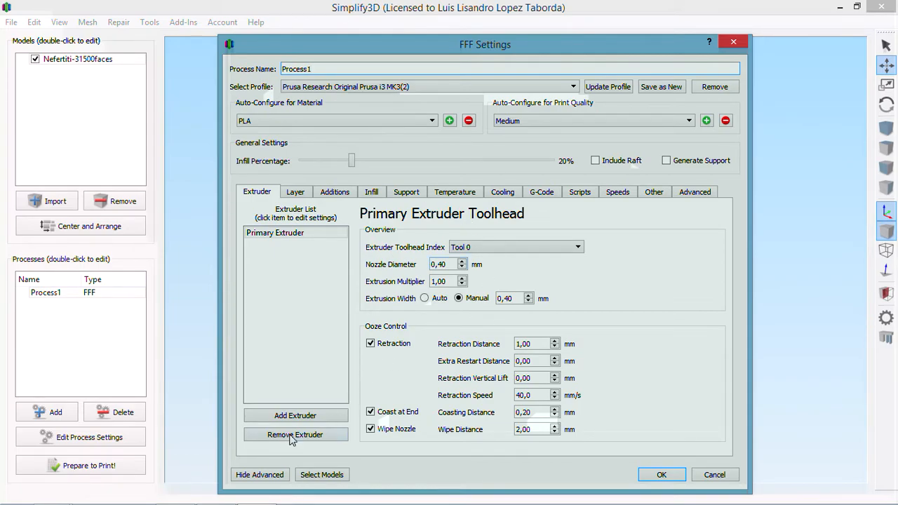
click(274, 474)
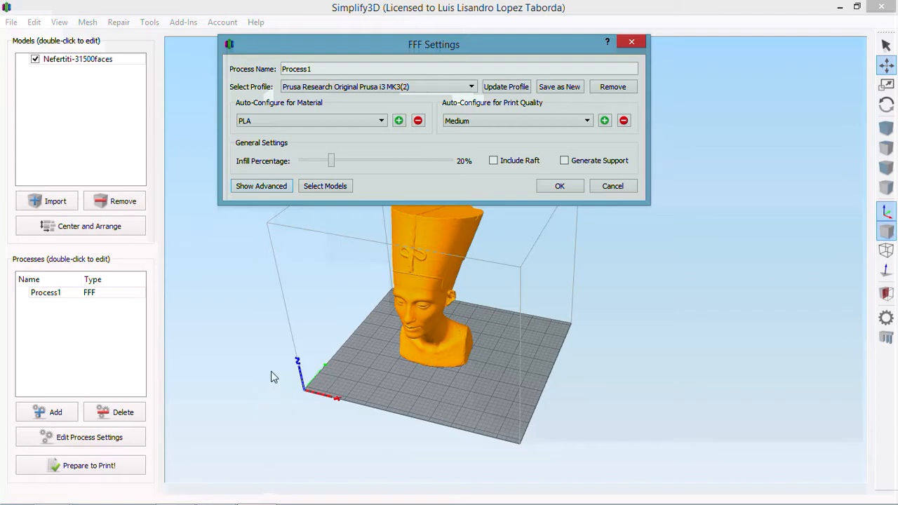
click(259, 186)
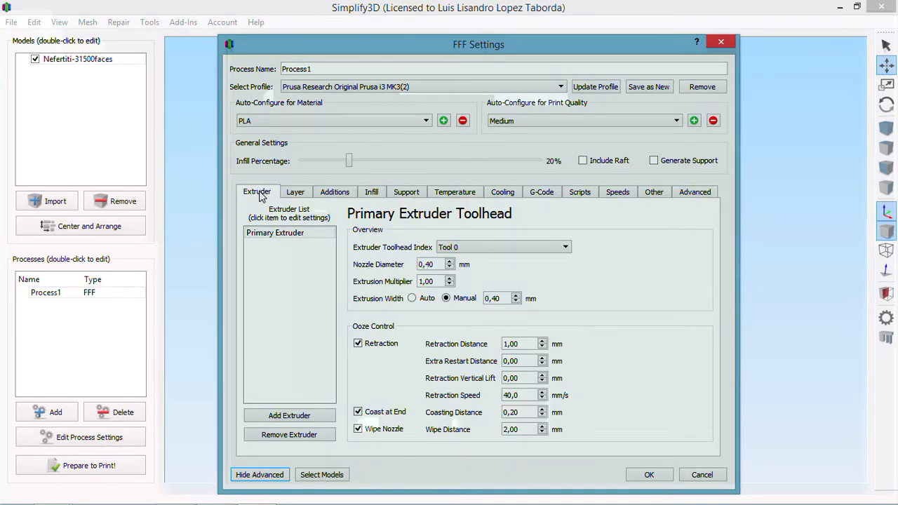
Step: Review every category of the advanced FFF settings in order, from Layer and Additions through Speeds, Other and Advanced
click(295, 194)
click(336, 194)
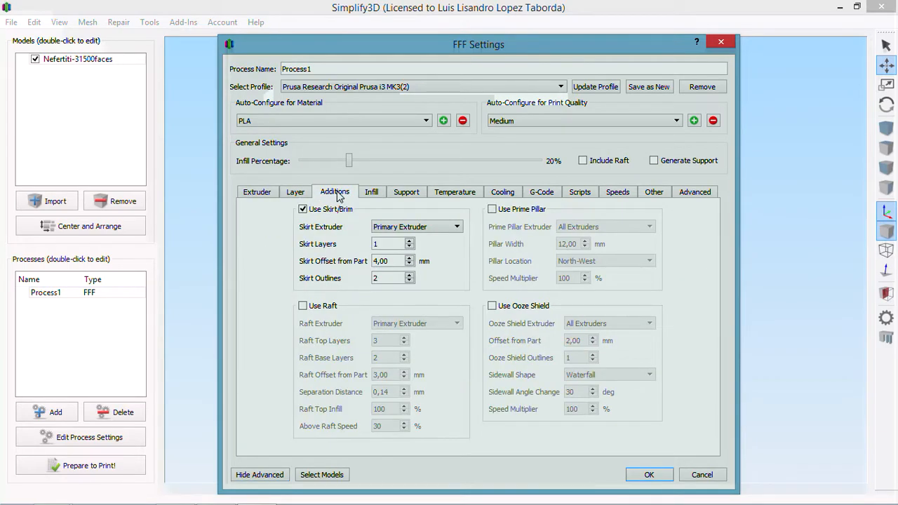
click(376, 194)
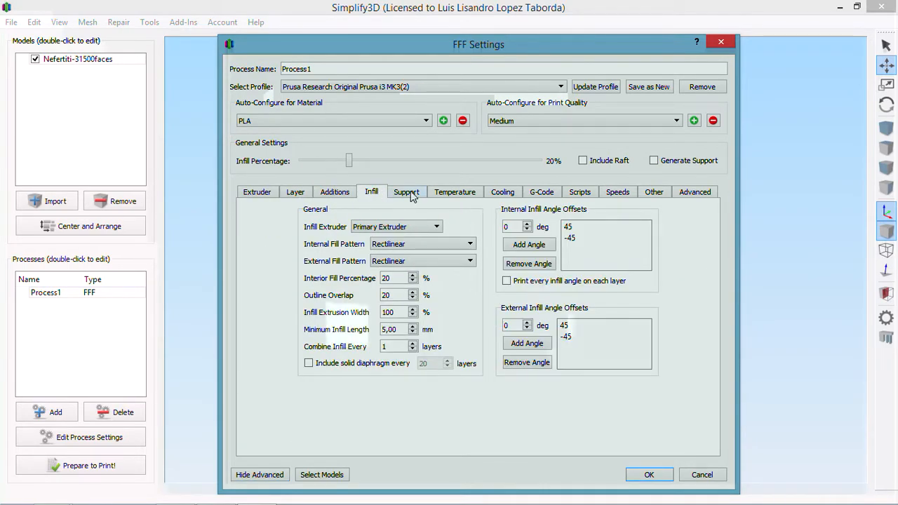
click(411, 195)
click(457, 194)
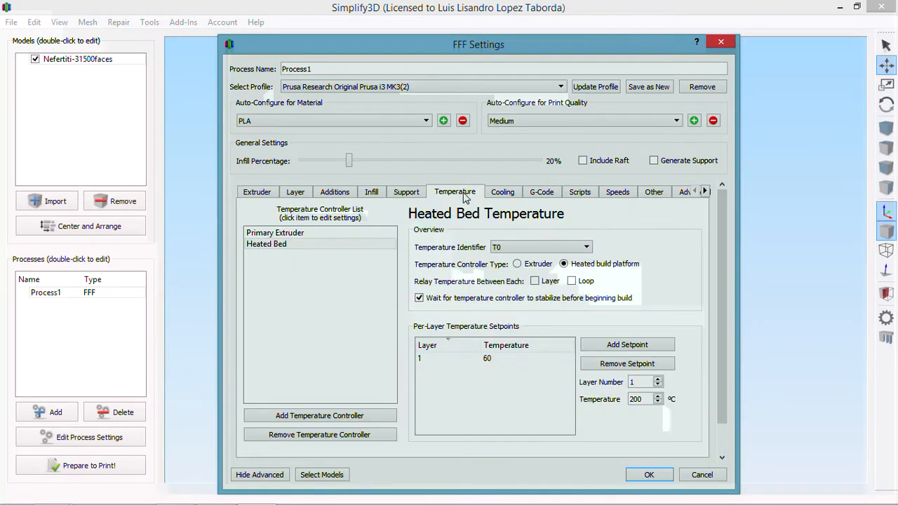
click(506, 196)
click(545, 195)
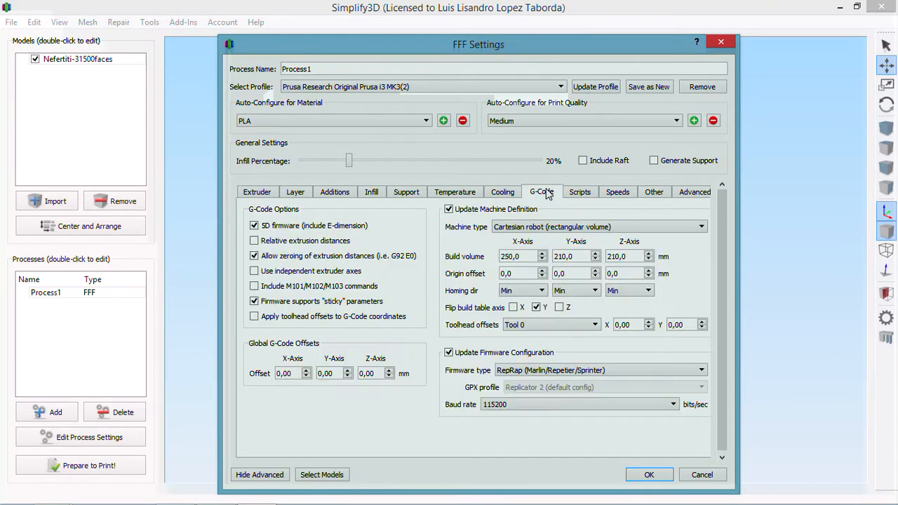
click(582, 194)
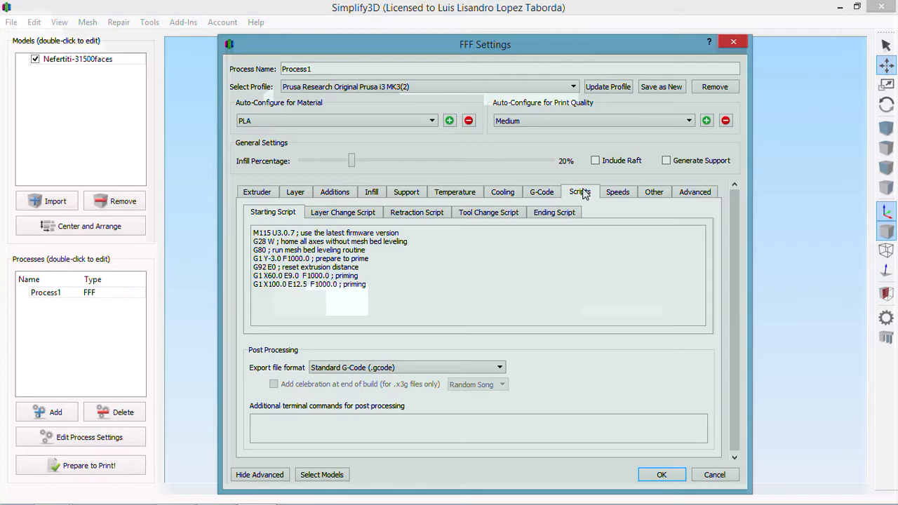
click(622, 196)
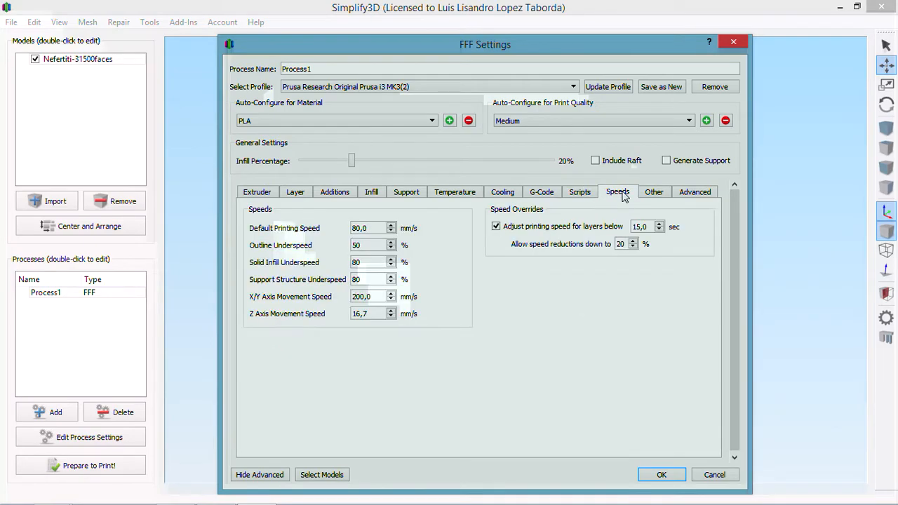
click(653, 195)
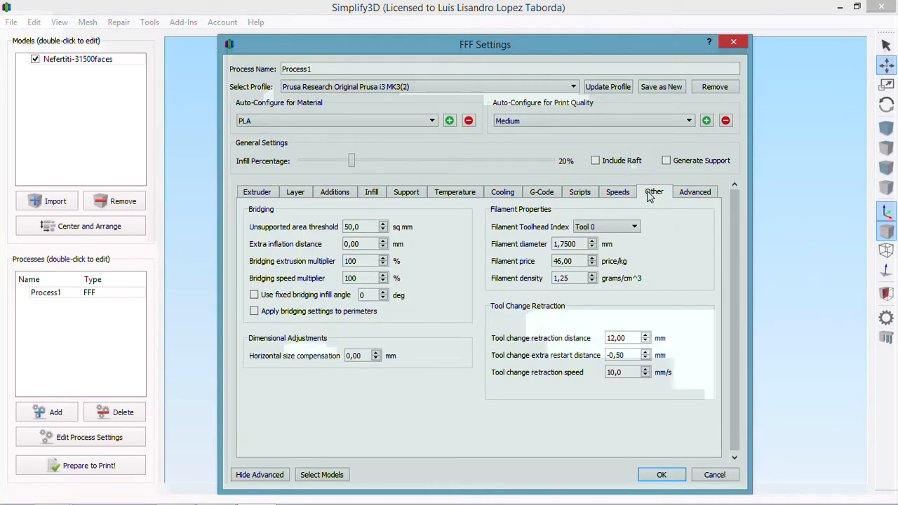
click(689, 198)
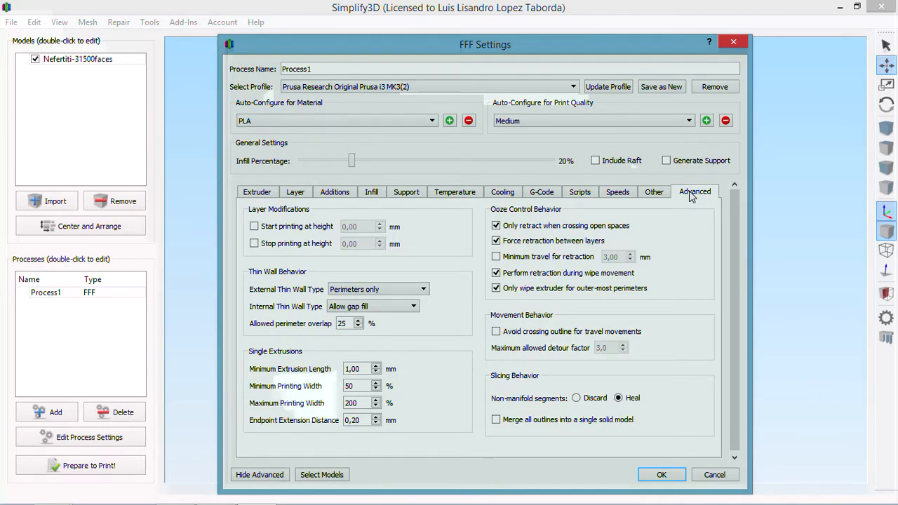
Step: Check the available material presets, switch the print quality preset to High, and return it to Medium
click(433, 122)
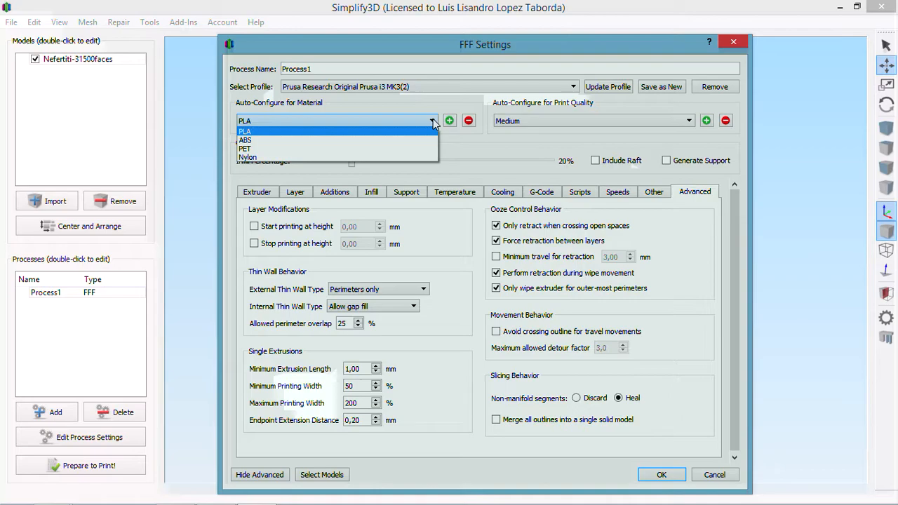
click(430, 101)
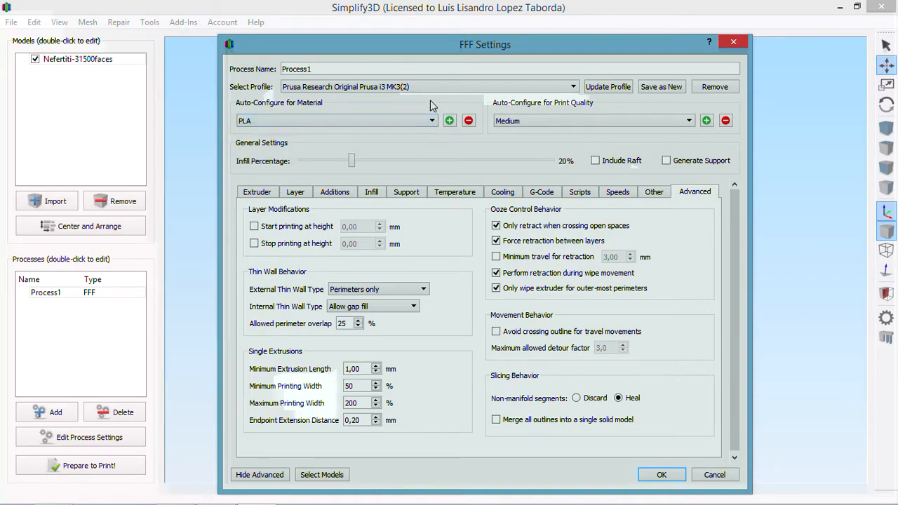
click(570, 123)
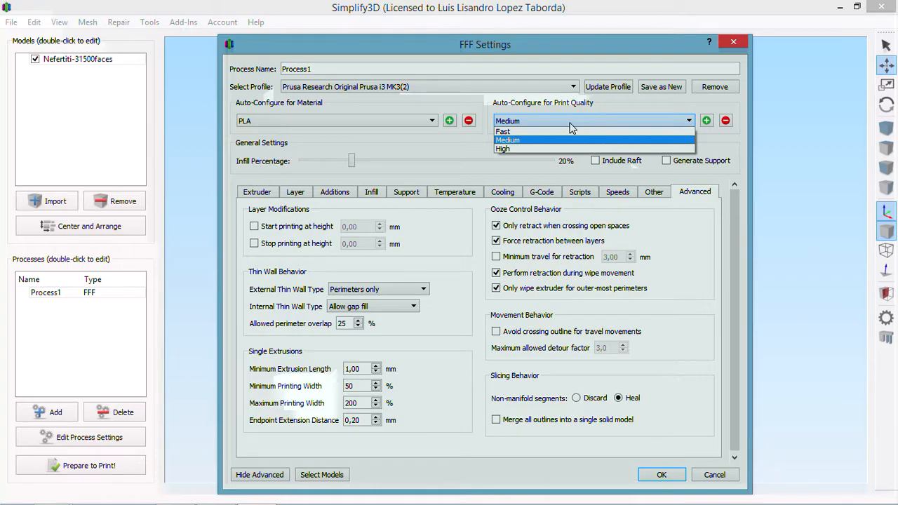
click(514, 148)
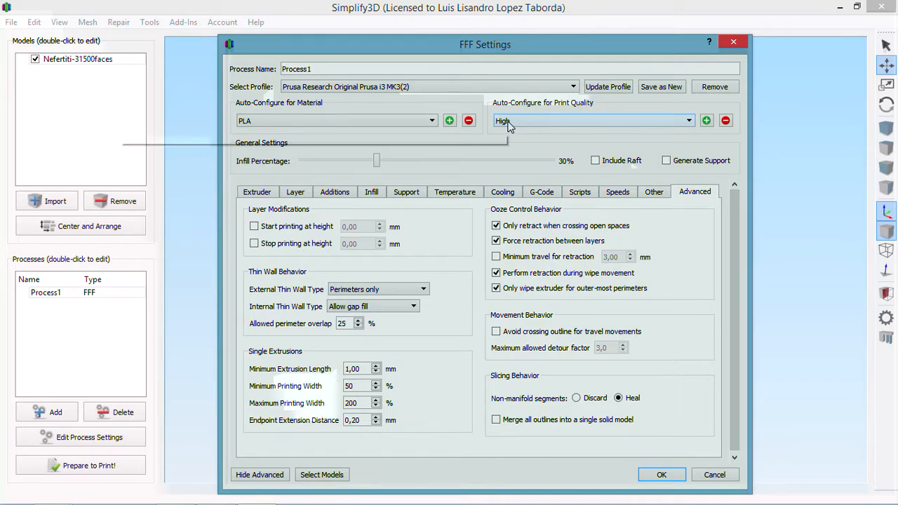
click(510, 123)
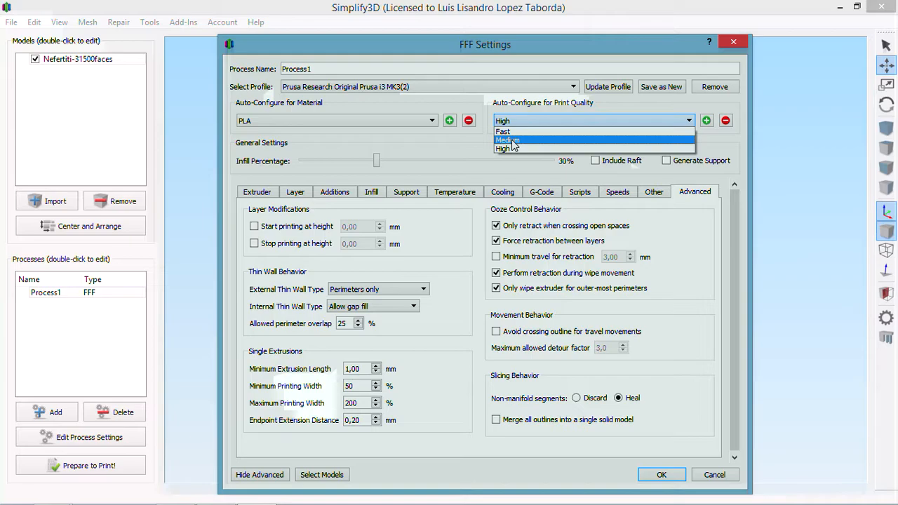
click(513, 140)
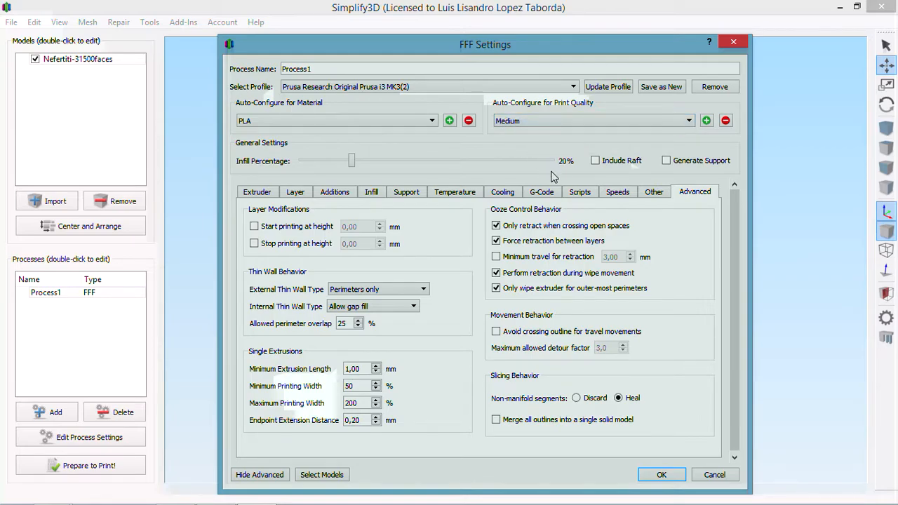
Step: Show the primary extruder settings, check the printer profiles, and keep Prusa Research Original Prusa i3 MK3(2) selected
click(258, 192)
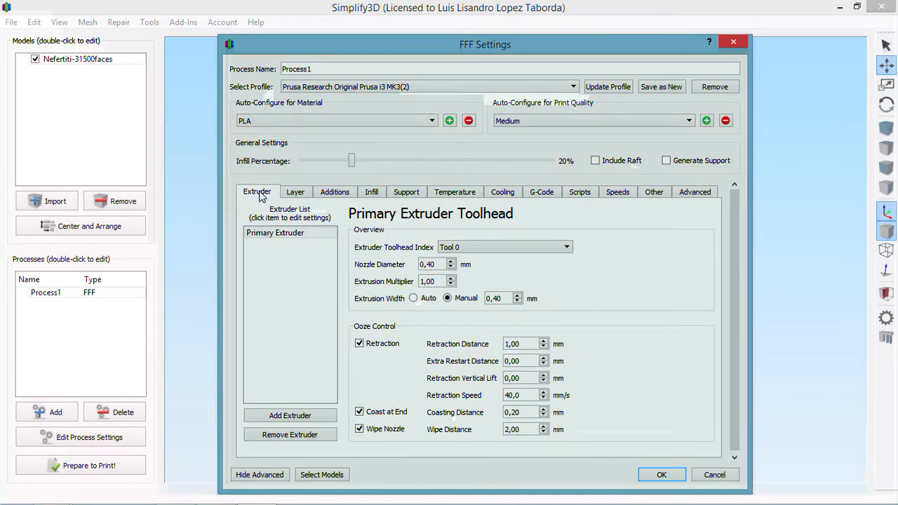
click(273, 235)
click(457, 87)
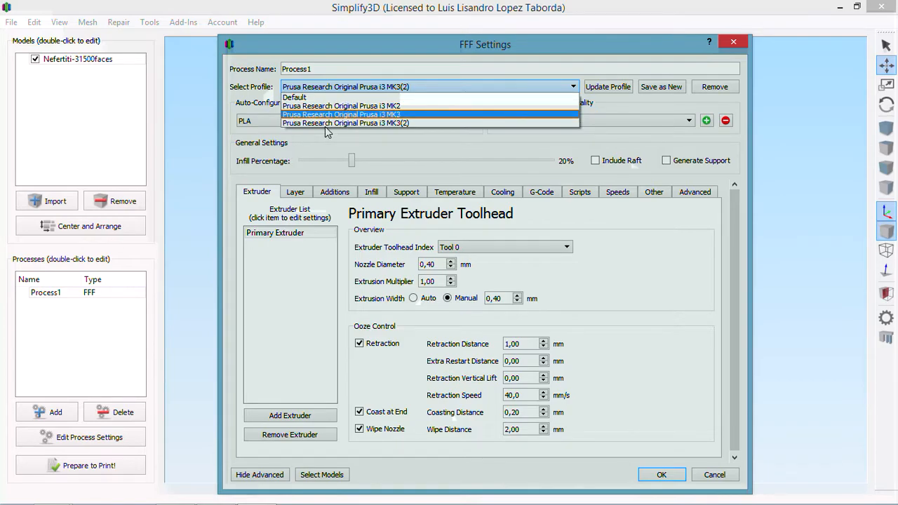
click(396, 123)
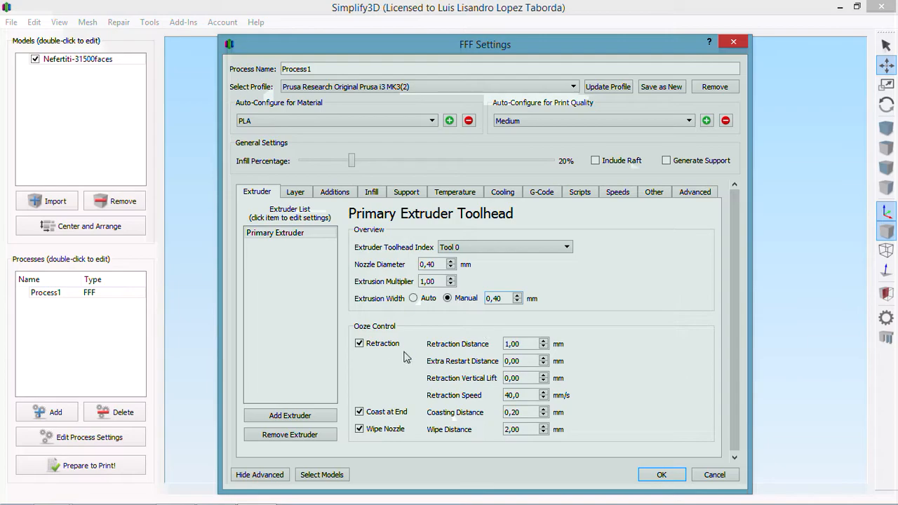
click(410, 86)
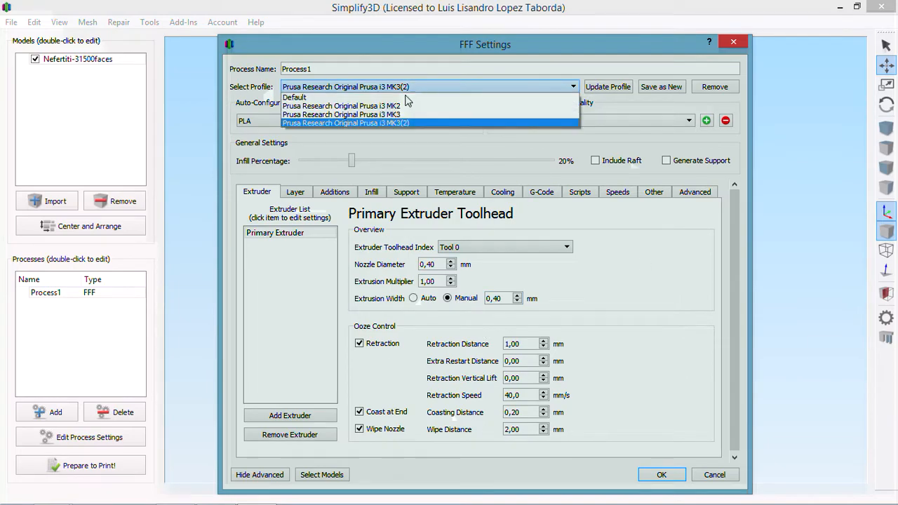
click(323, 123)
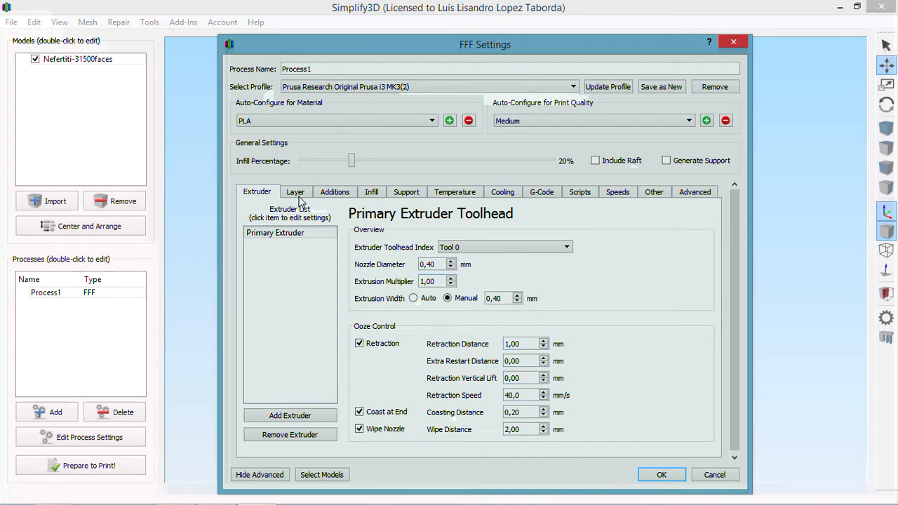
Step: Examine the nozzle diameter of the primary extruder without changing it
click(441, 264)
drag(441, 264, 419, 266)
click(438, 262)
double_click(437, 263)
click(609, 287)
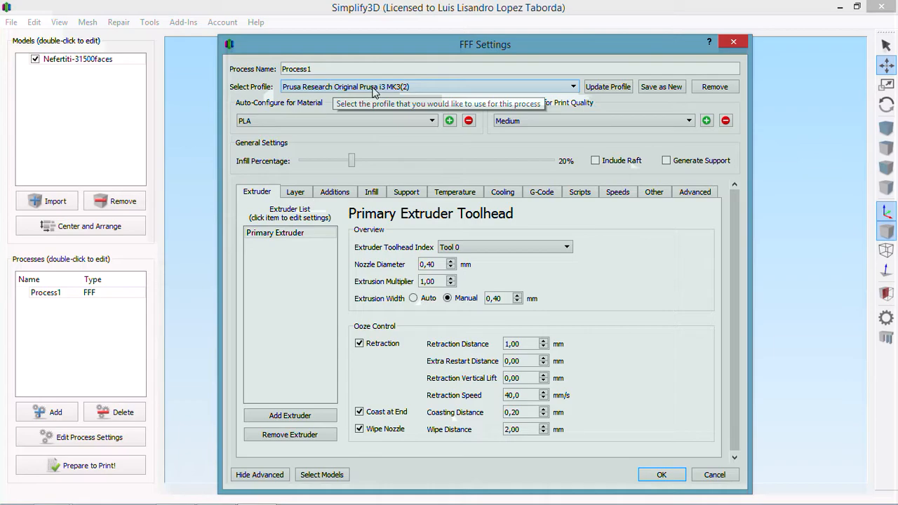
Step: Review the layer settings, close the FFF settings, and briefly reopen and close them again
click(304, 194)
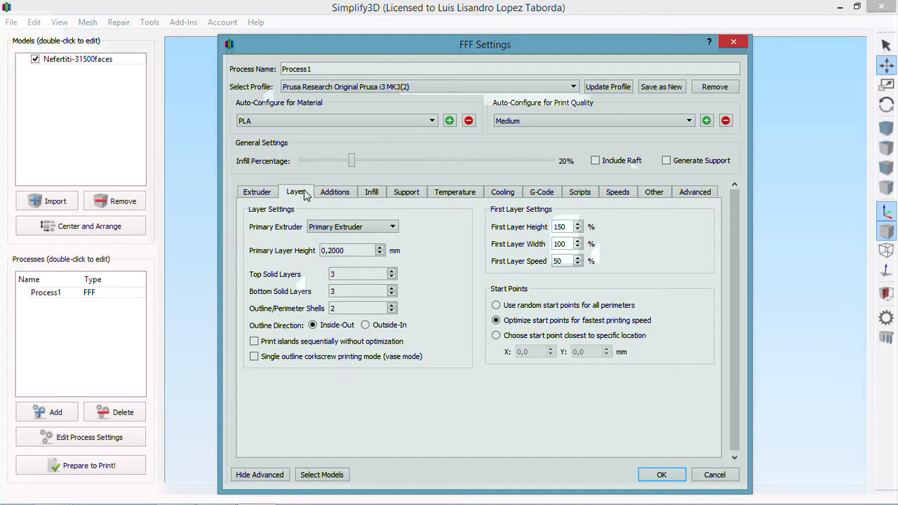
mouse_move(633, 52)
mouse_down()
mouse_move(606, 47)
mouse_move(630, 47)
mouse_up()
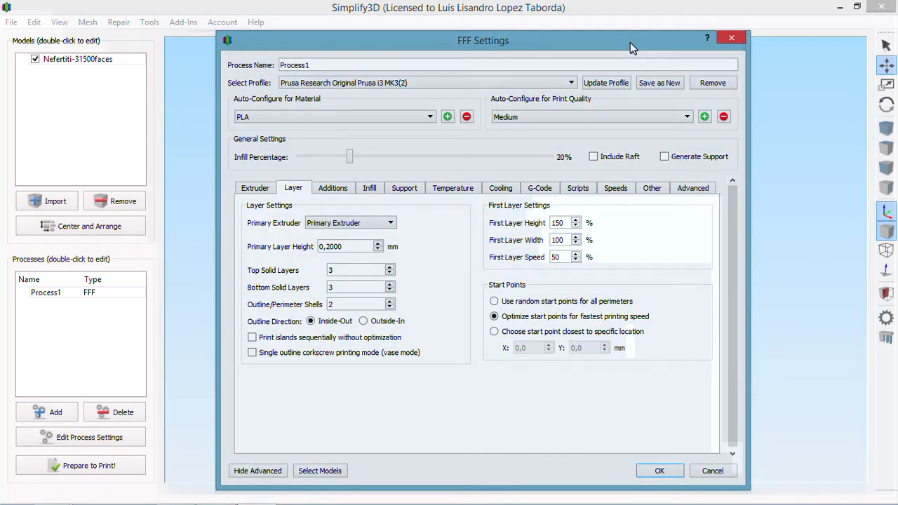
click(731, 39)
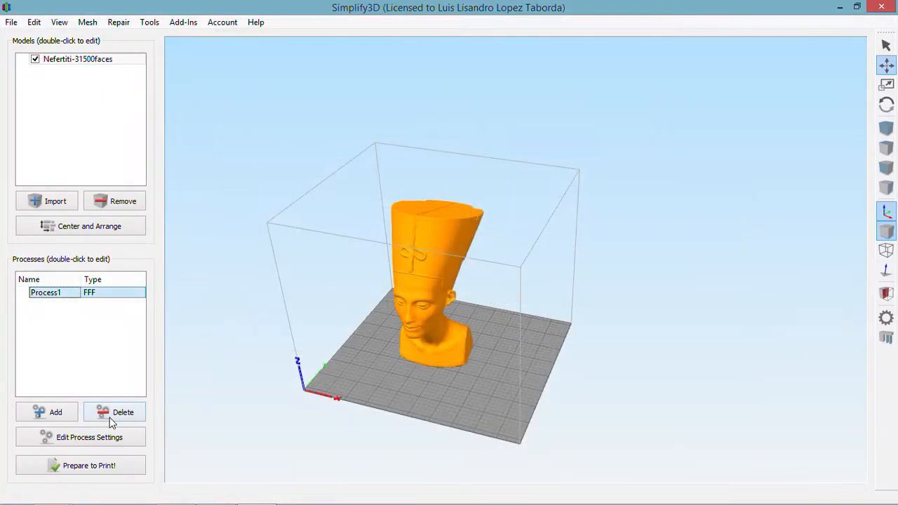
click(84, 437)
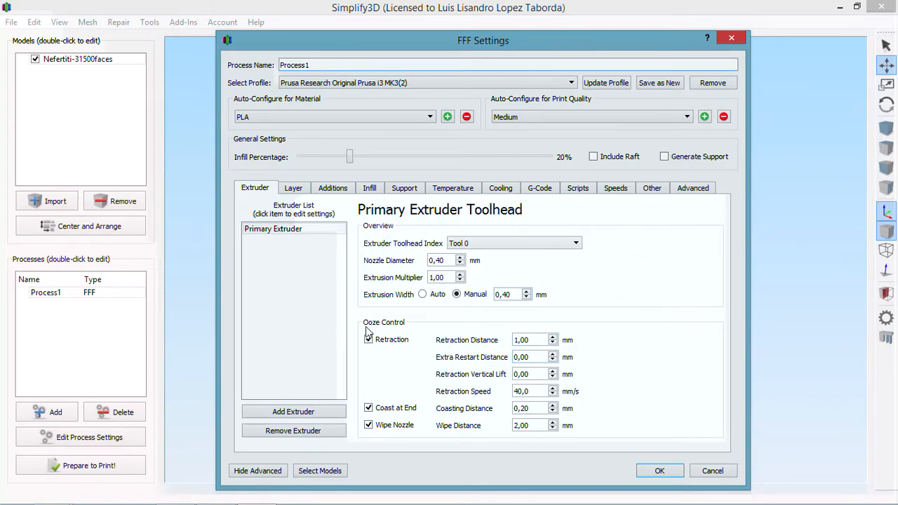
click(730, 39)
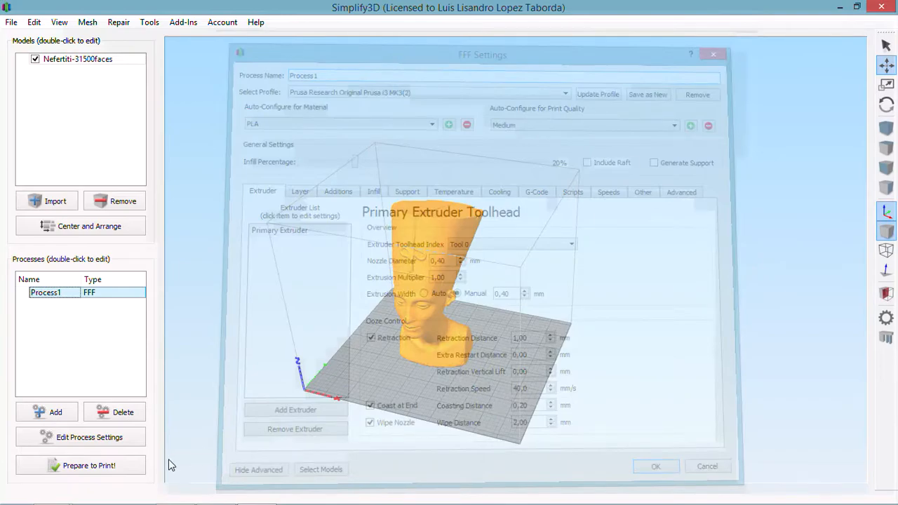
Step: Slice the Nefertiti bust with Process1 and view its toolpaths in the print preview
click(98, 466)
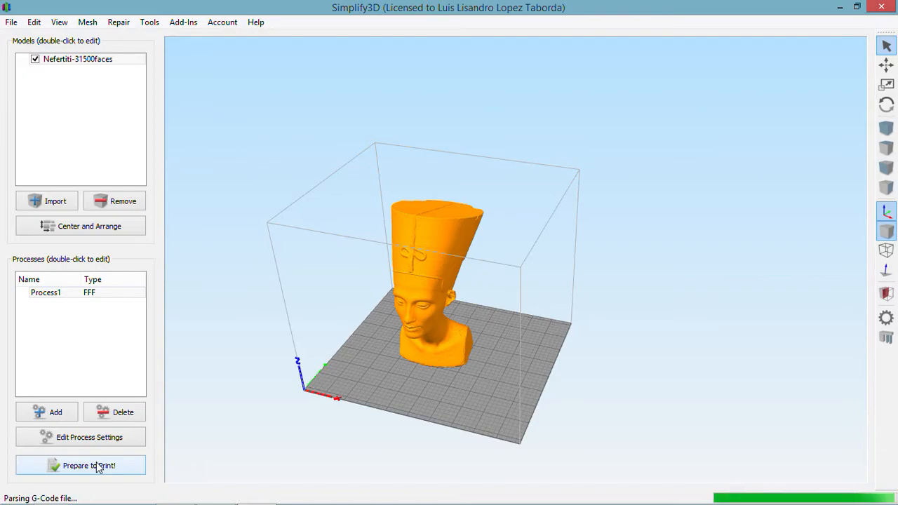
scroll(354, 274, down, 3)
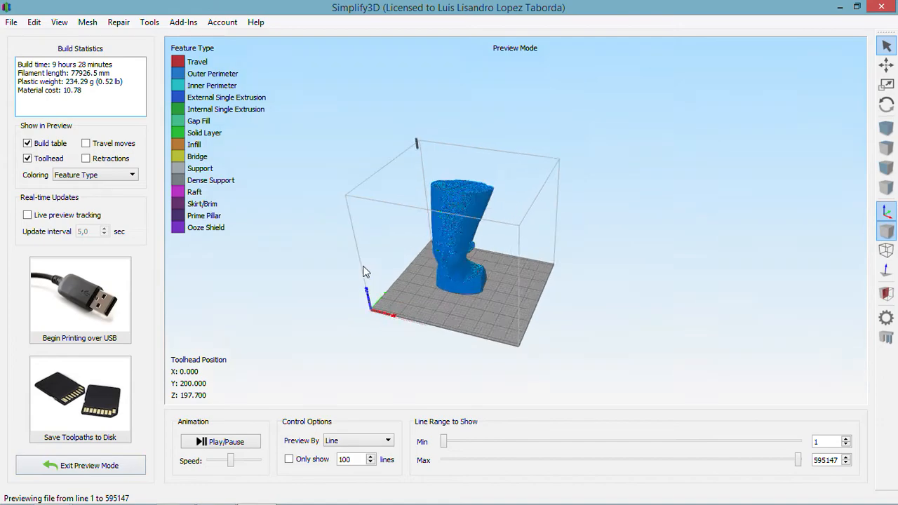
scroll(363, 268, up, 3)
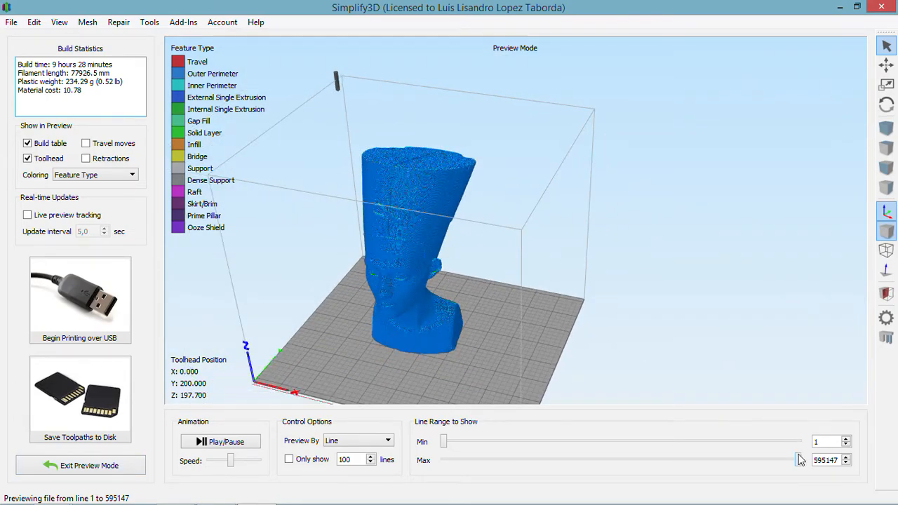
Step: Limit the toolpath preview to lines 1 to 104901 and inspect the infill inside the bust's base
mouse_move(801, 460)
mouse_down()
mouse_move(440, 465)
mouse_move(506, 461)
mouse_up()
scroll(416, 381, up, 1)
scroll(415, 376, down, 2)
right_drag(416, 364, 482, 295)
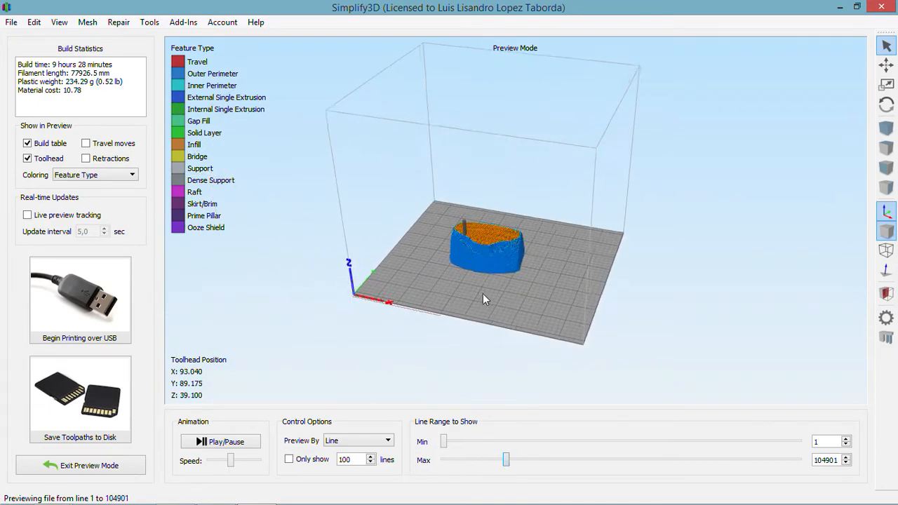
scroll(483, 293, up, 6)
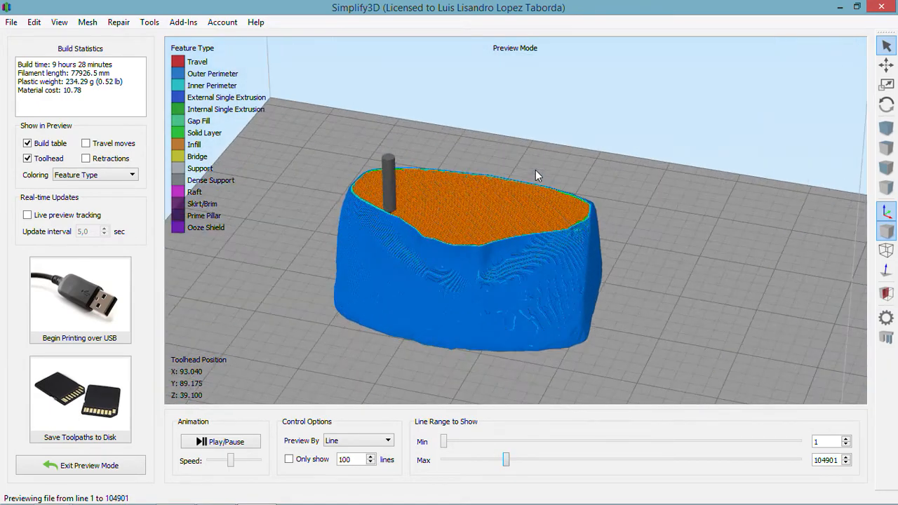
Step: Extend the previewed line range to a maximum of 386459 and inspect the bust built up to the headdress
drag(505, 460, 531, 452)
drag(545, 449, 676, 458)
scroll(618, 201, down, 5)
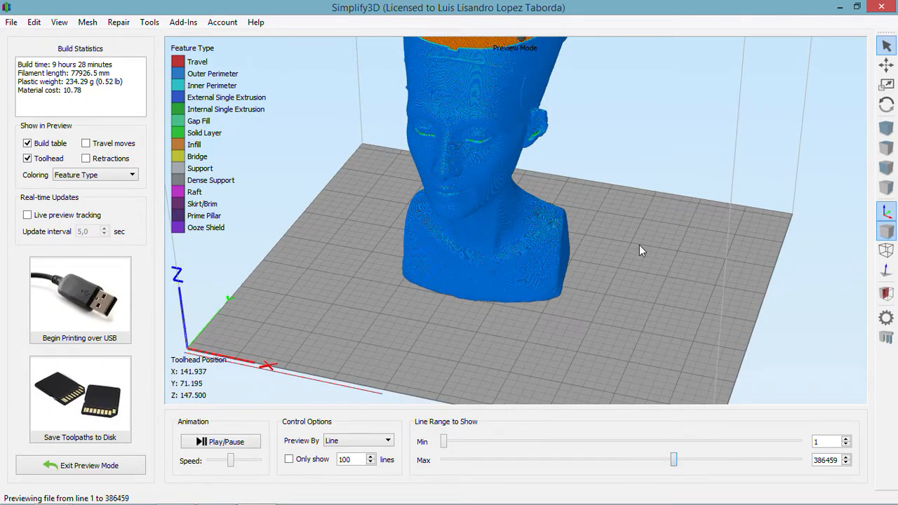
scroll(639, 245, down, 5)
Step: Play the toolpath animation from line 1 at maximum speed, inspect the first layer closely, and pause the playback
drag(674, 458, 435, 462)
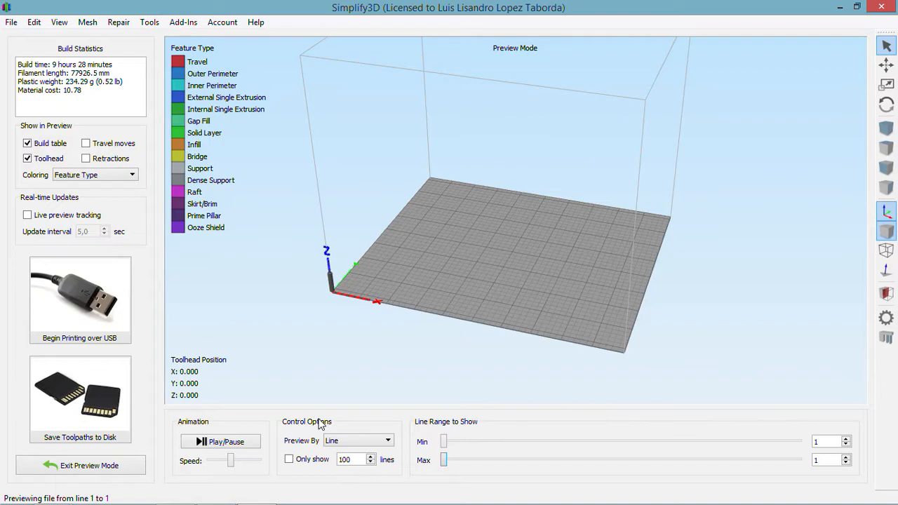
click(219, 445)
drag(230, 461, 279, 463)
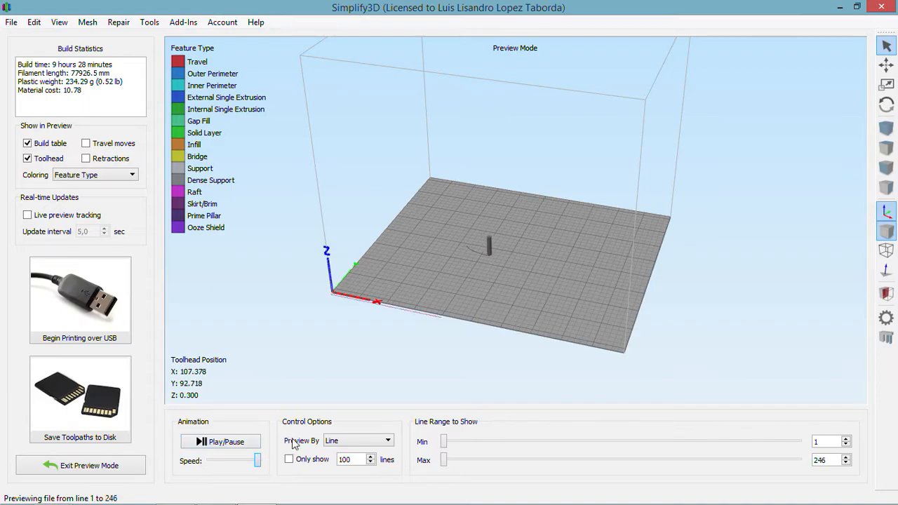
scroll(494, 263, down, 3)
scroll(506, 239, up, 8)
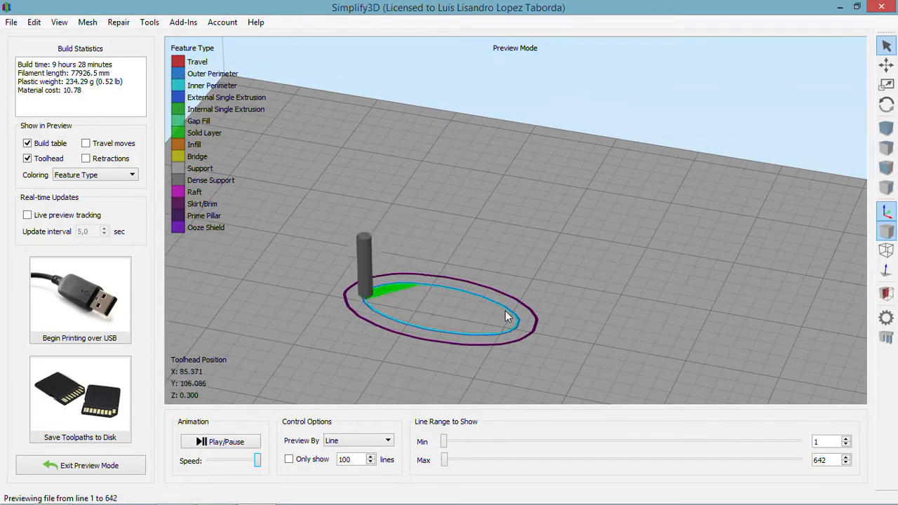
click(244, 443)
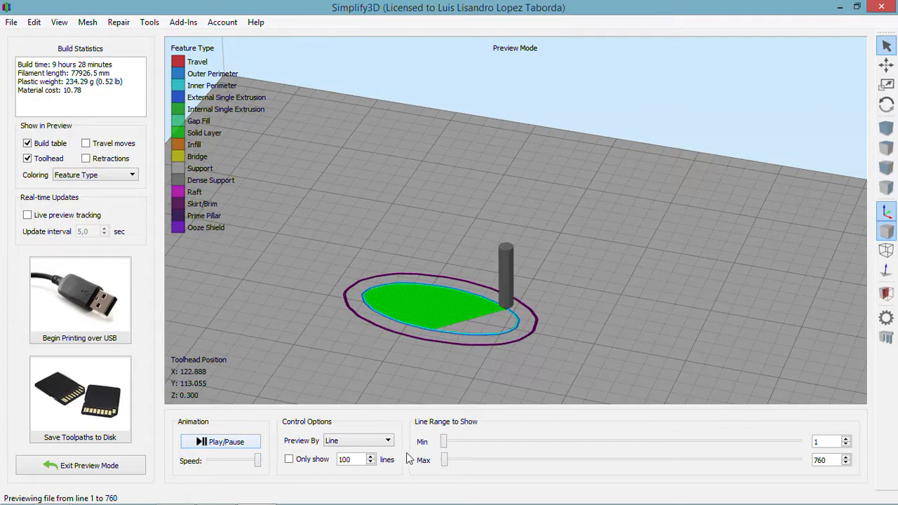
Step: Restart the toolpath animation from line 1 and pause and resume it to examine the skirt and the first solid layer
drag(444, 467, 442, 466)
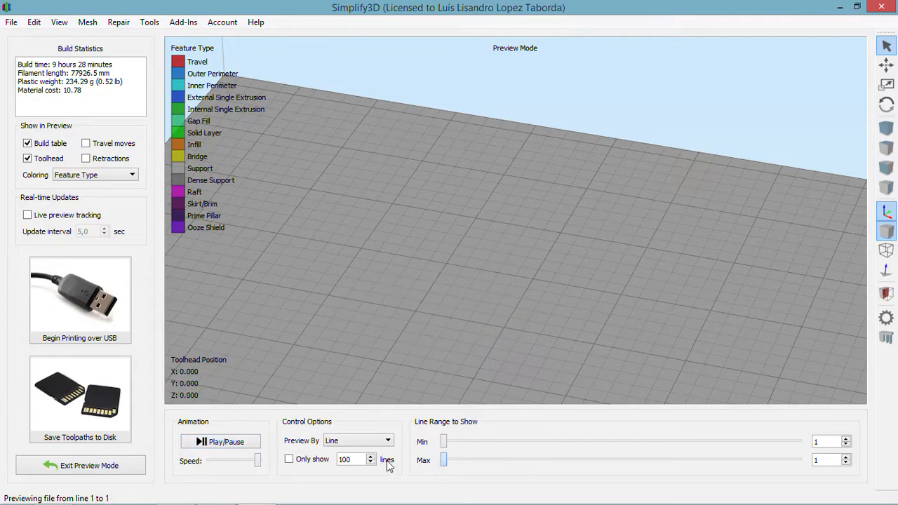
click(237, 446)
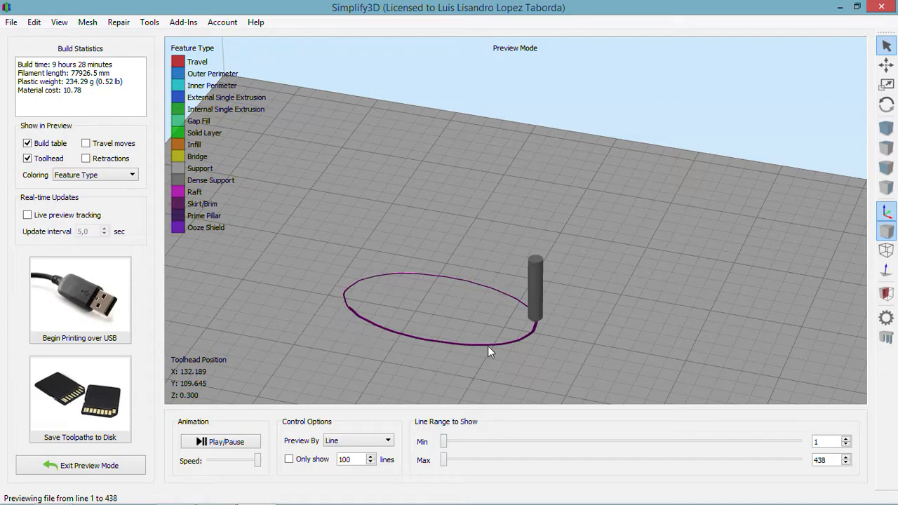
click(214, 448)
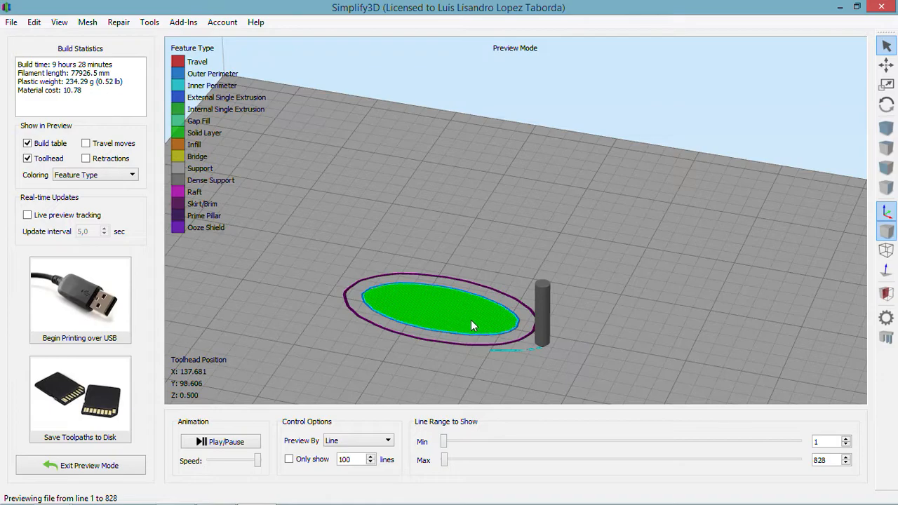
click(227, 444)
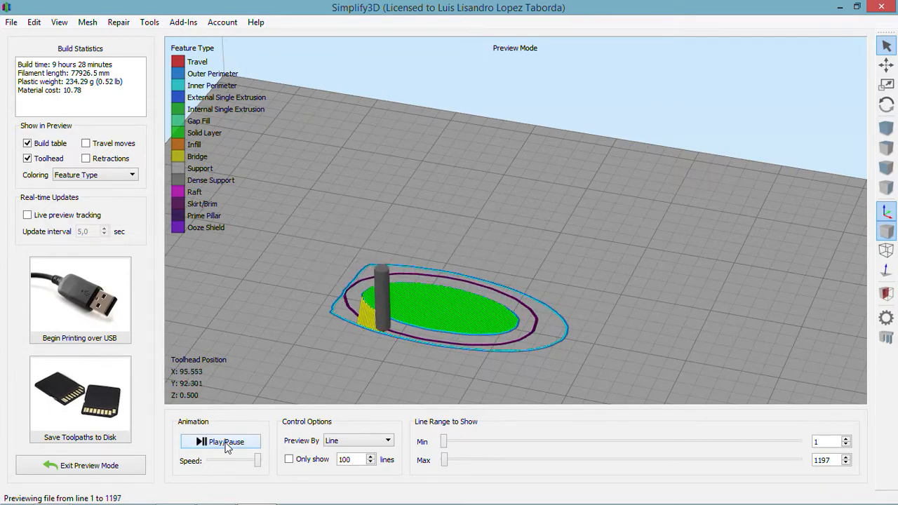
Step: Examine the bridge and solid-layer toolpaths of the base's second and third layers up close during playback, and stop the animation at line 3050
scroll(410, 352, up, 2)
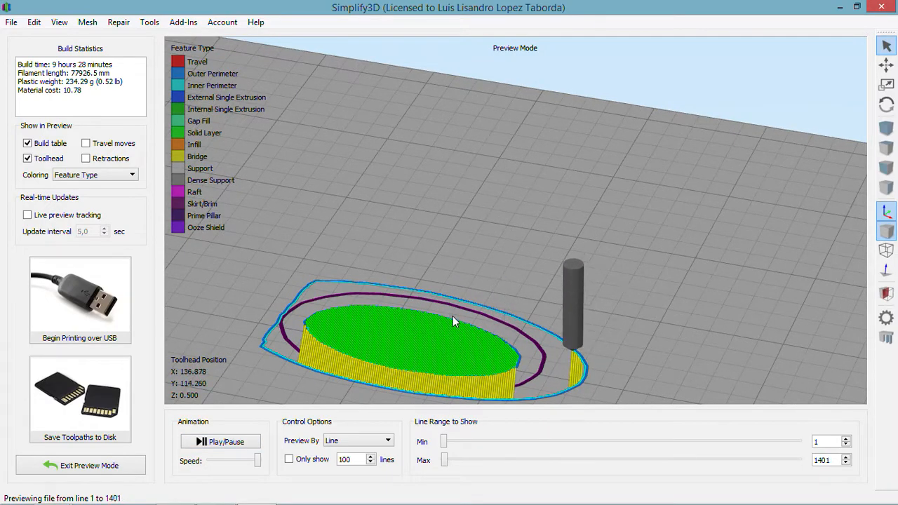
right_drag(474, 290, 515, 212)
scroll(489, 262, up, 5)
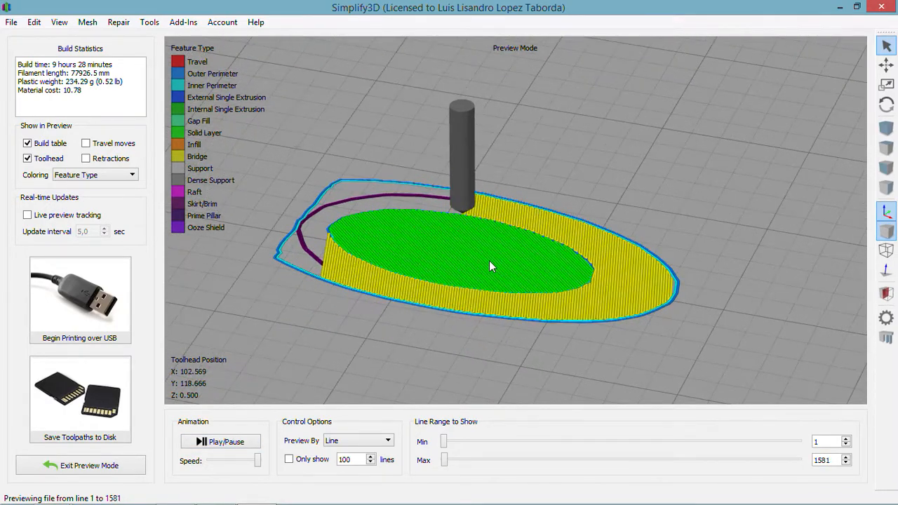
scroll(489, 262, down, 4)
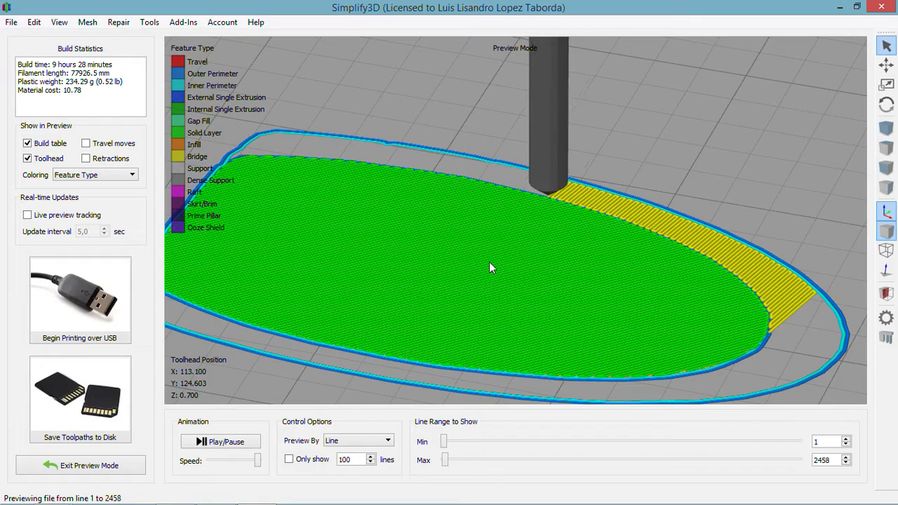
scroll(489, 268, down, 1)
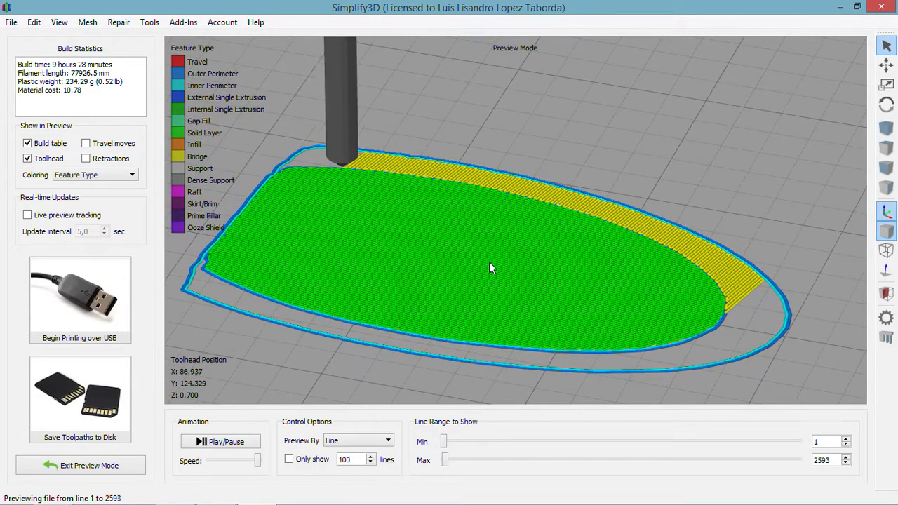
scroll(489, 262, down, 2)
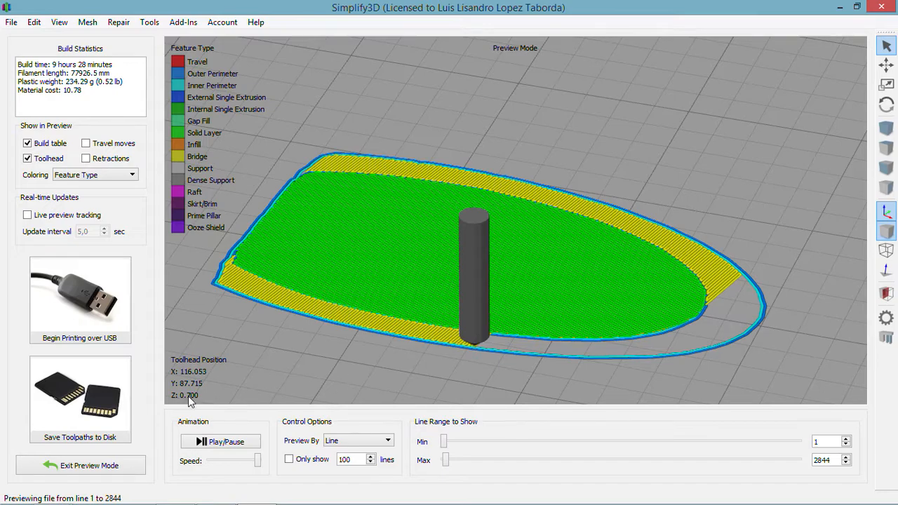
click(212, 440)
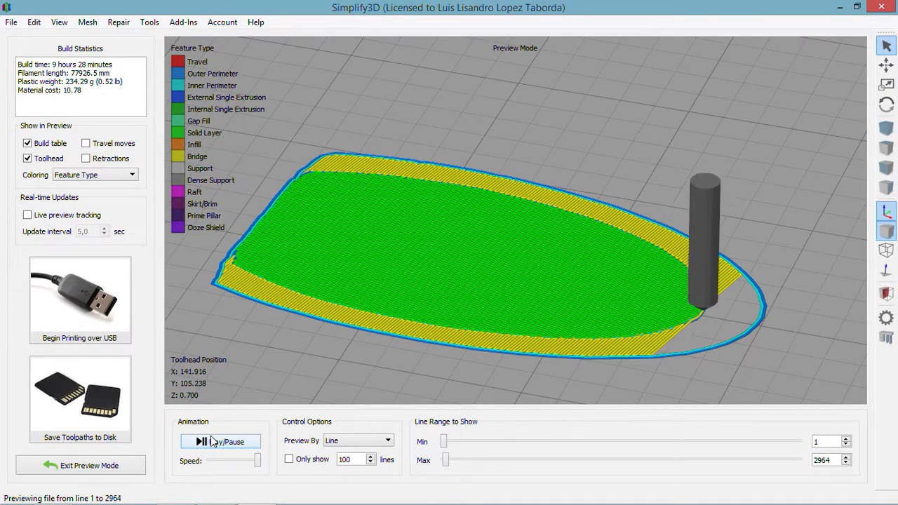
click(212, 438)
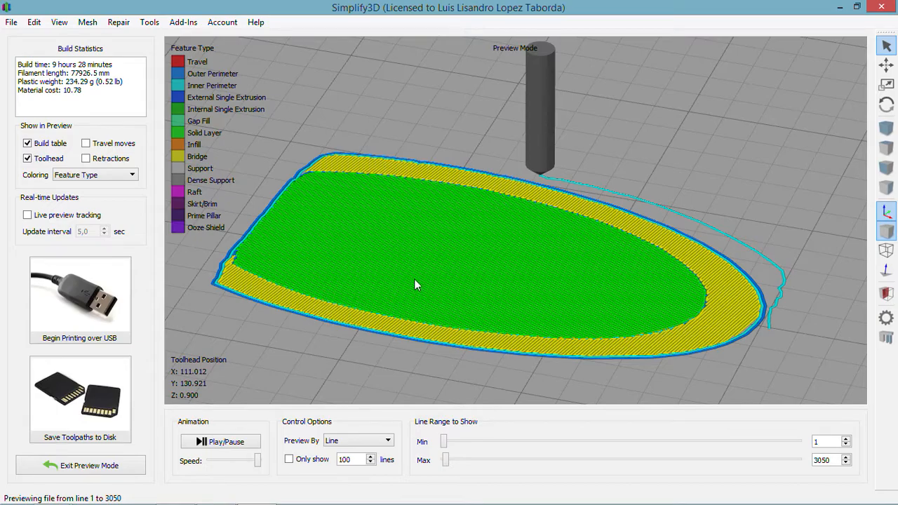
Step: Extend the previewed line range to a maximum of 595147 and view the whole bust on the build table
scroll(524, 267, down, 6)
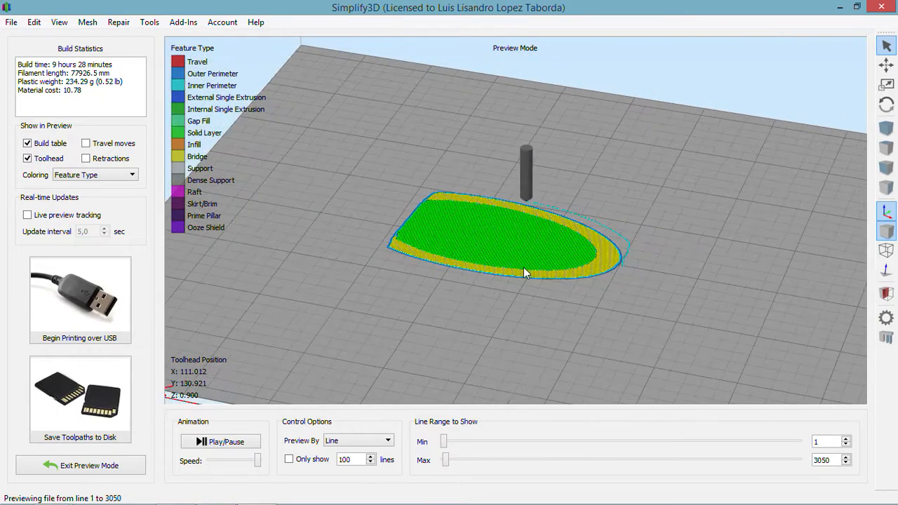
drag(445, 462, 807, 463)
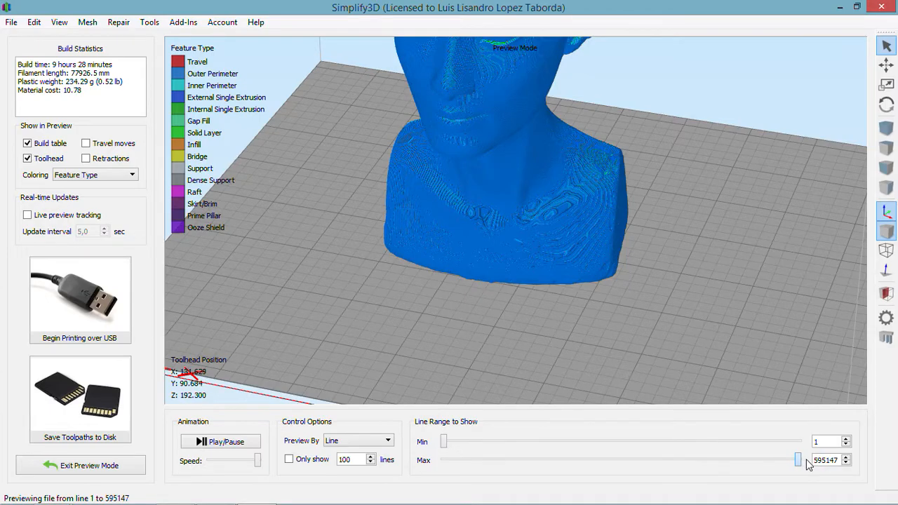
scroll(715, 261, down, 5)
scroll(717, 266, down, 5)
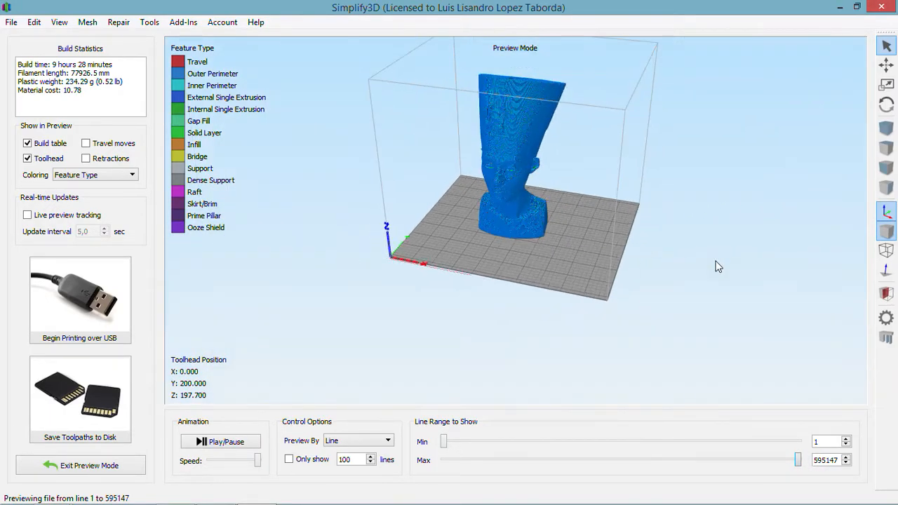
Step: Reduce the previewed range's maximum to line 1, and raise it to line 543250 to watch the bust build up
drag(801, 461, 684, 474)
drag(651, 475, 442, 473)
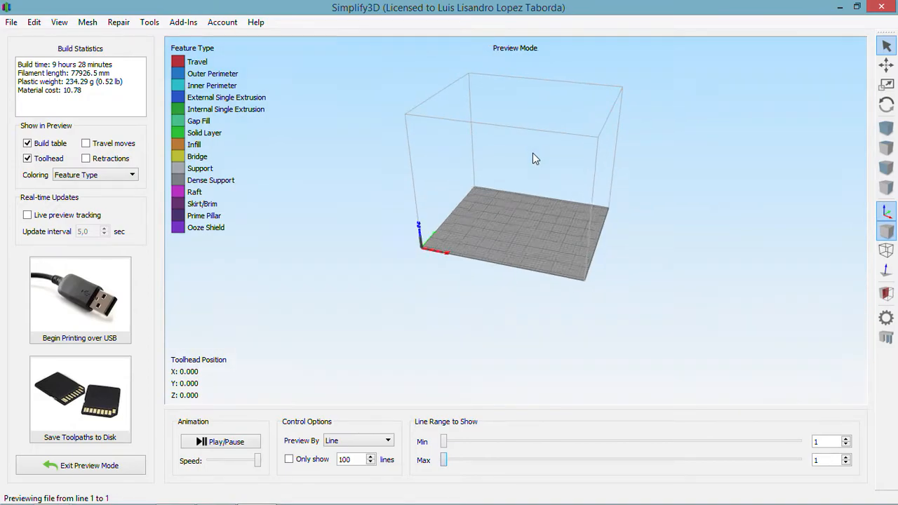
scroll(532, 152, up, 5)
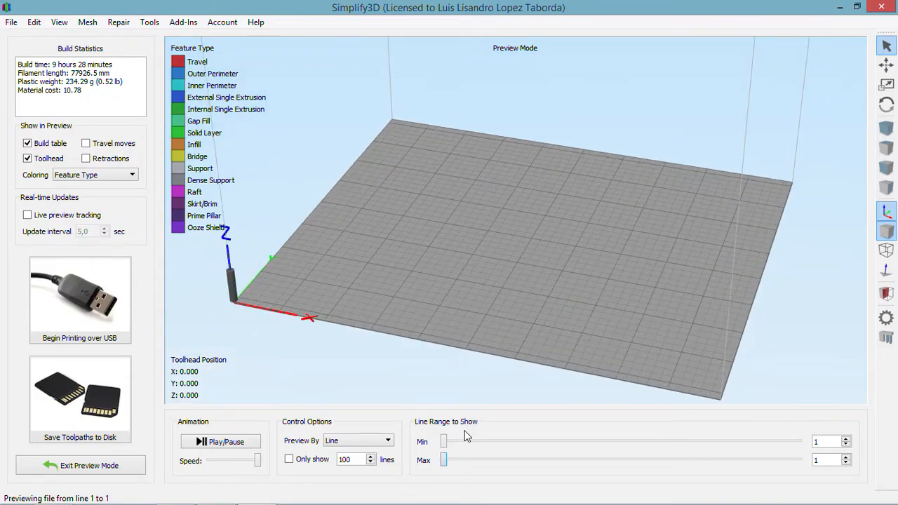
drag(444, 460, 768, 451)
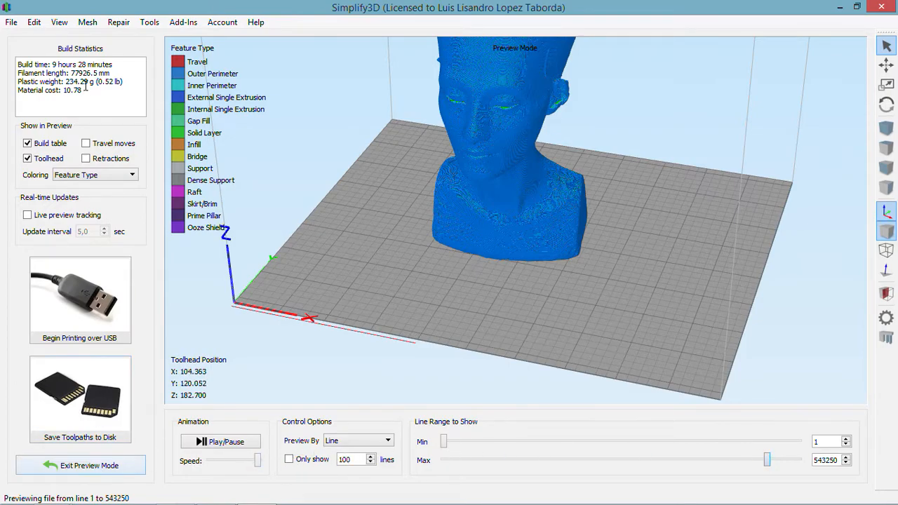
Step: Examine the build statistics, focusing on the build time, plastic weight and material cost
drag(81, 90, 7, 63)
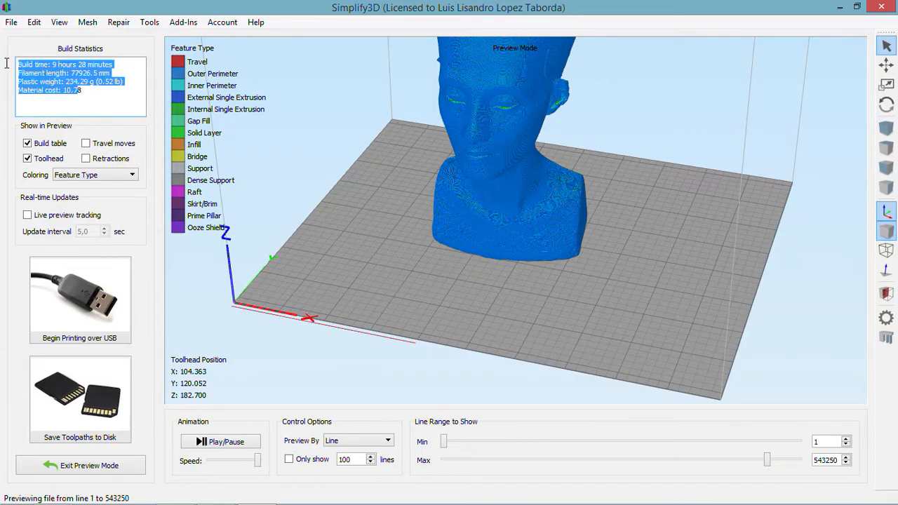
click(64, 64)
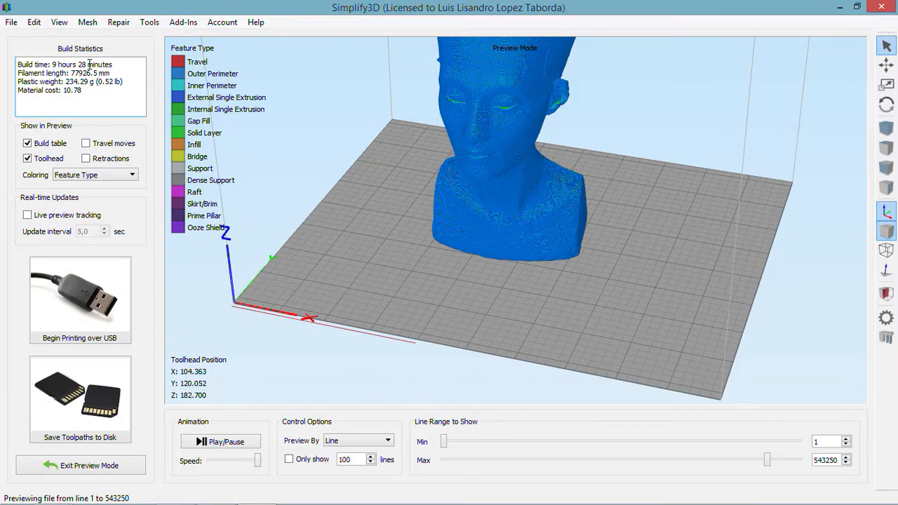
drag(112, 64, 79, 64)
drag(124, 82, 66, 82)
click(85, 90)
drag(66, 82, 57, 63)
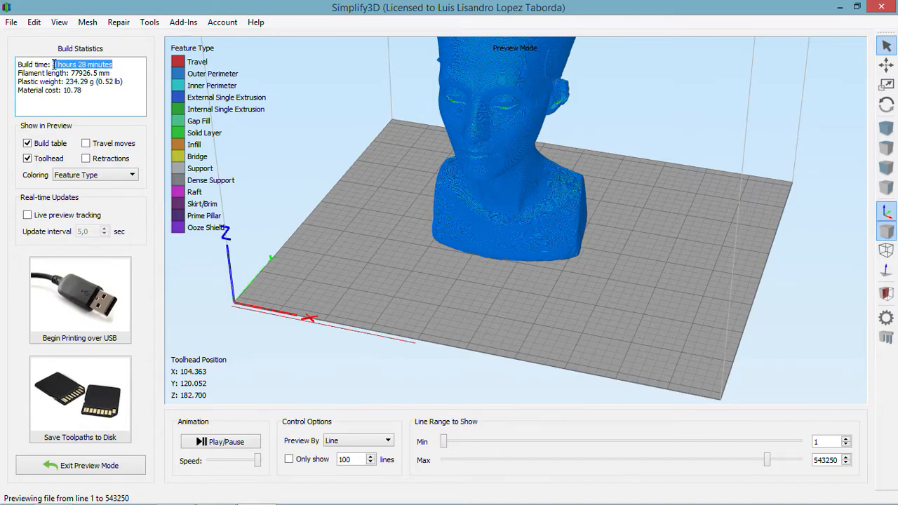
click(122, 83)
drag(123, 83, 65, 82)
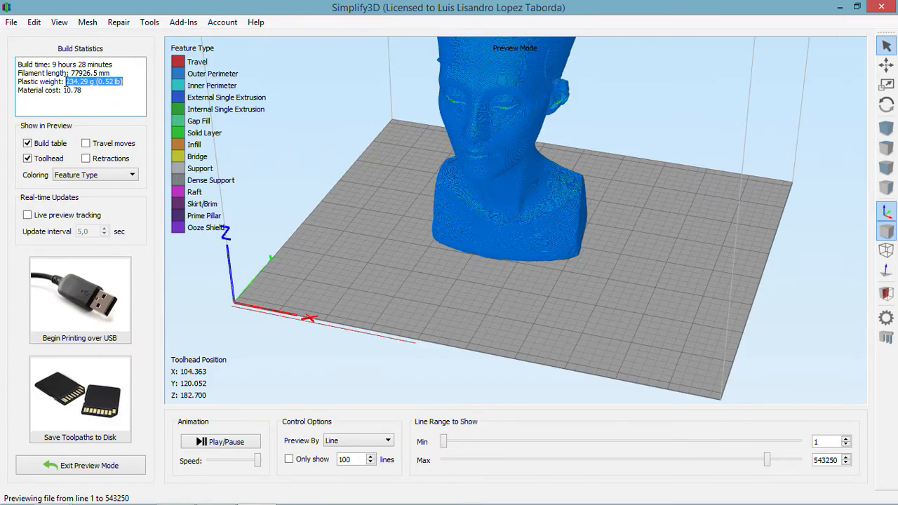
drag(66, 82, 124, 82)
drag(114, 66, 54, 65)
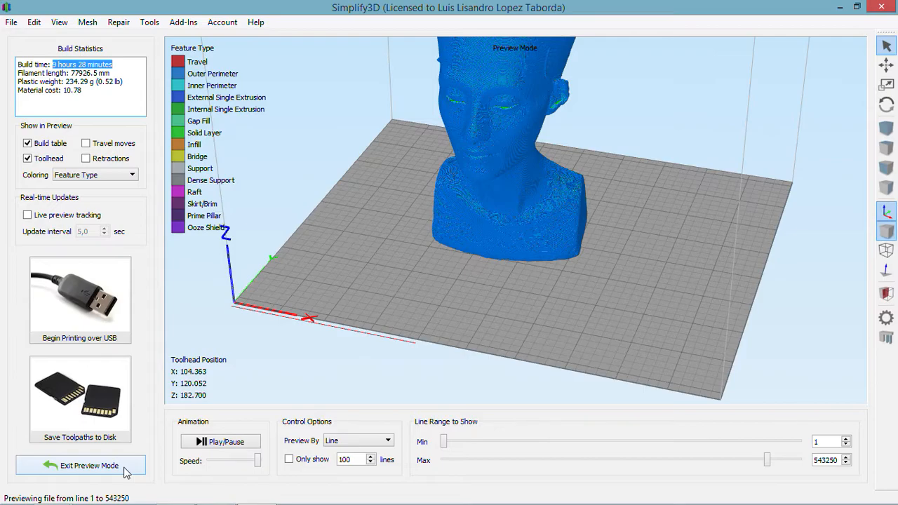
Step: Exit the print preview, review Process1's primary layer height in the FFF settings, and close them without changes
click(125, 468)
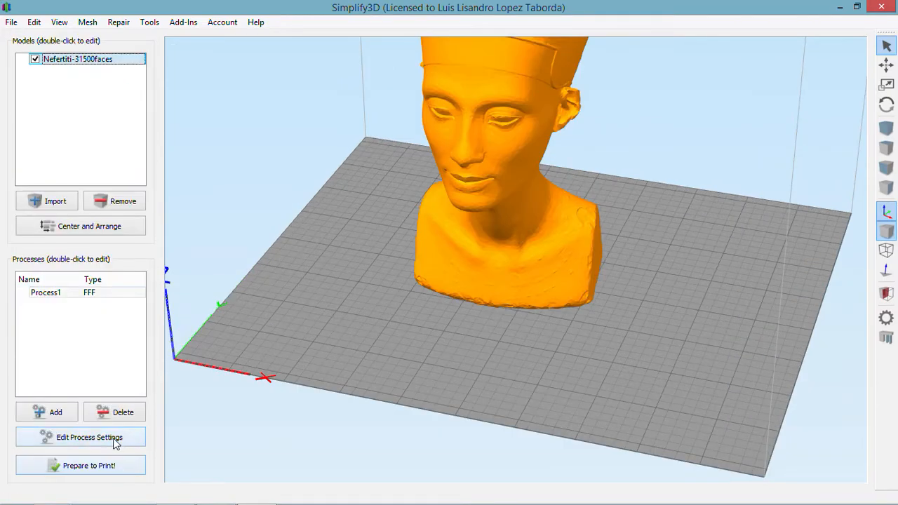
click(109, 438)
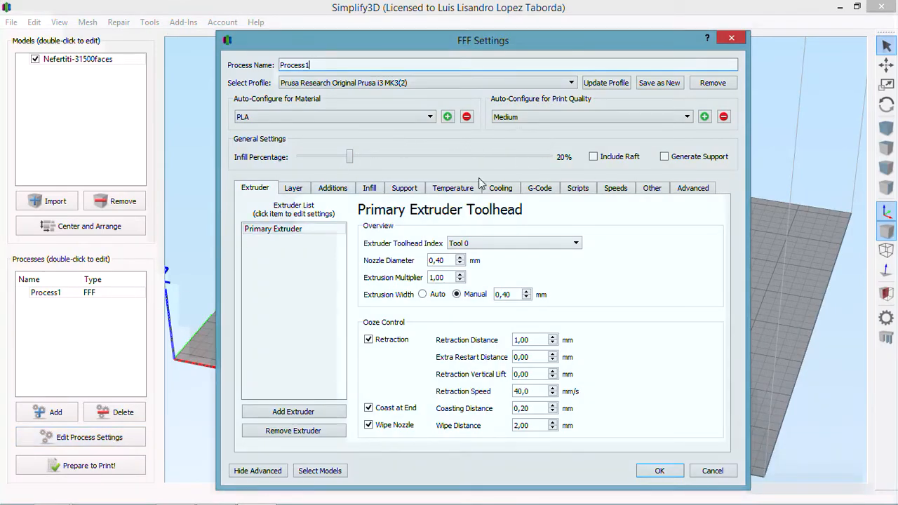
click(295, 188)
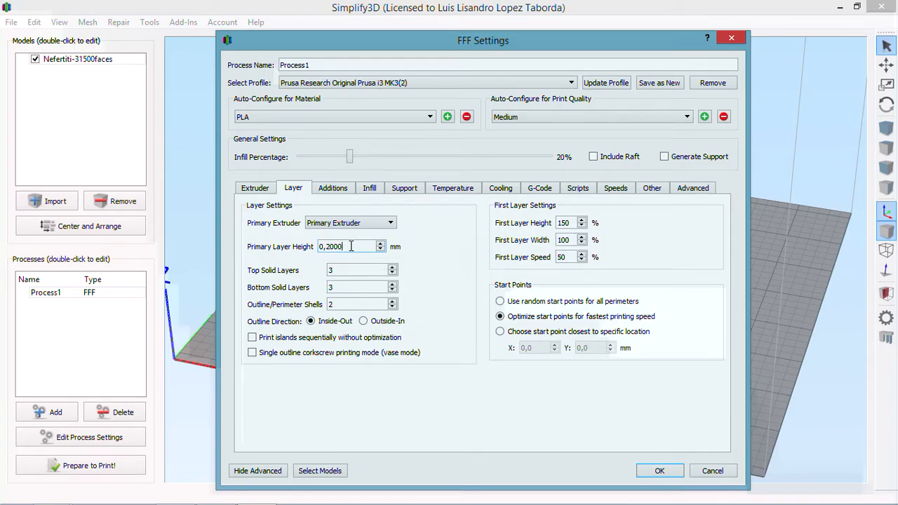
drag(346, 246, 317, 247)
click(344, 247)
drag(343, 247, 314, 247)
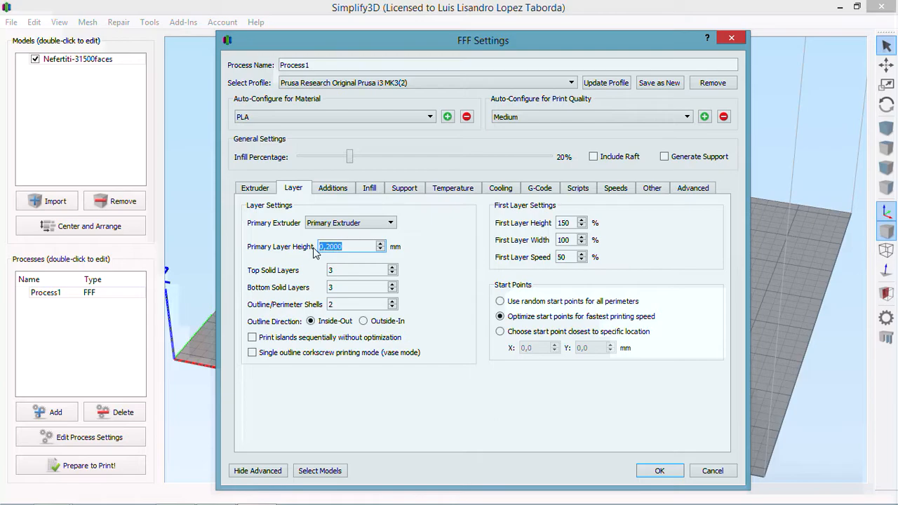
drag(483, 40, 120, 91)
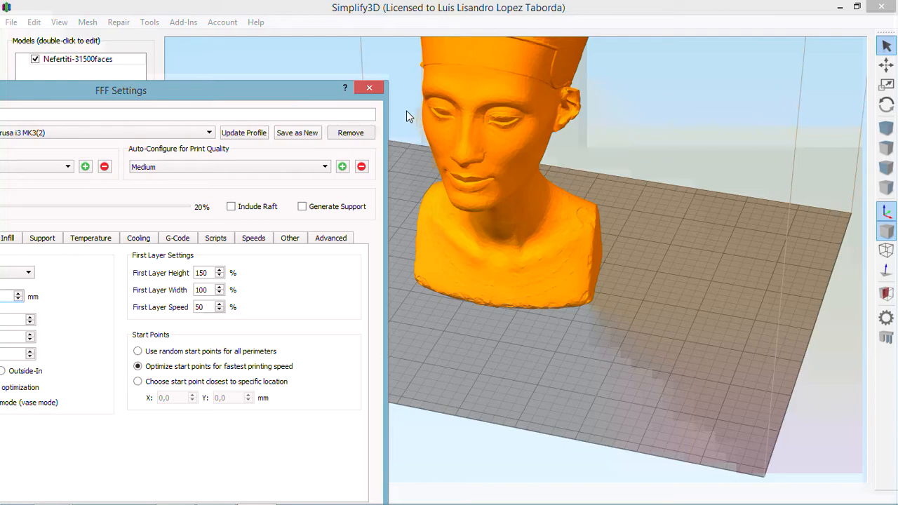
click(369, 87)
Step: Open the properties of the Nefertiti-31500faces model and examine its Z size
scroll(626, 192, down, 3)
scroll(630, 203, up, 2)
scroll(629, 203, down, 4)
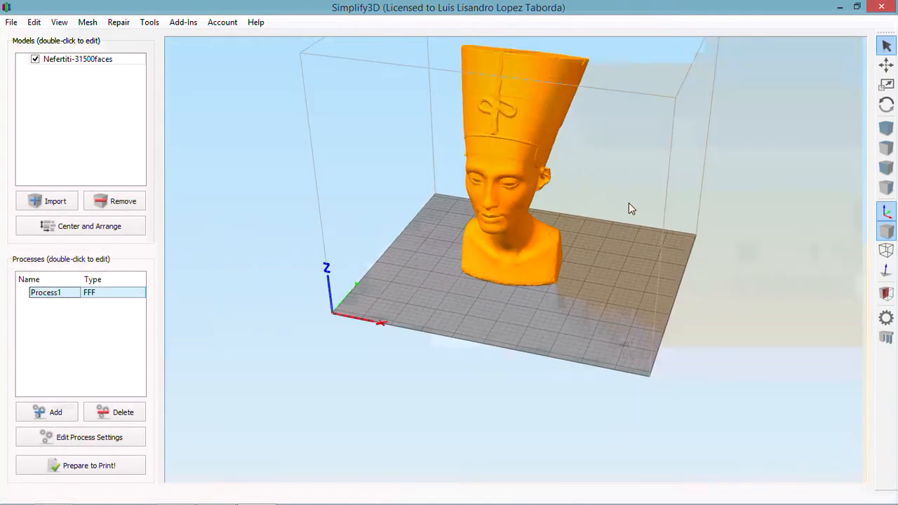
scroll(561, 123, down, 3)
scroll(528, 119, up, 3)
scroll(529, 119, down, 3)
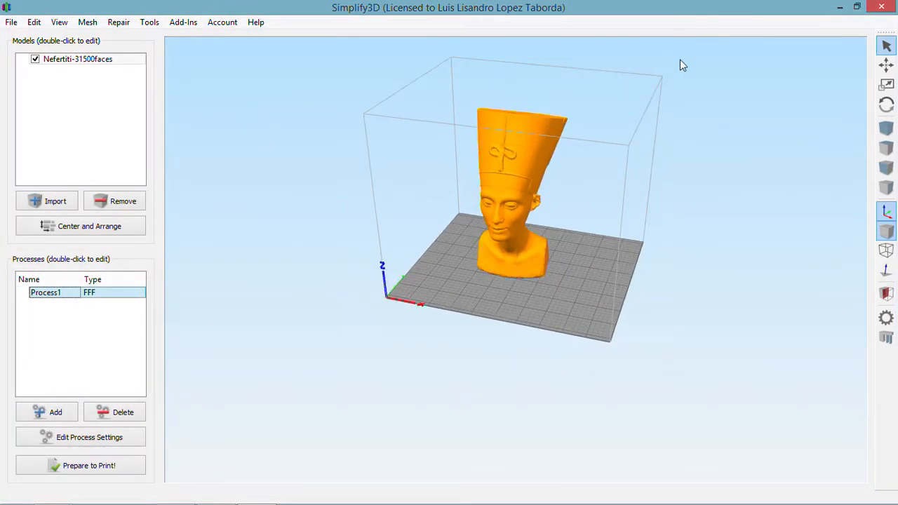
click(883, 121)
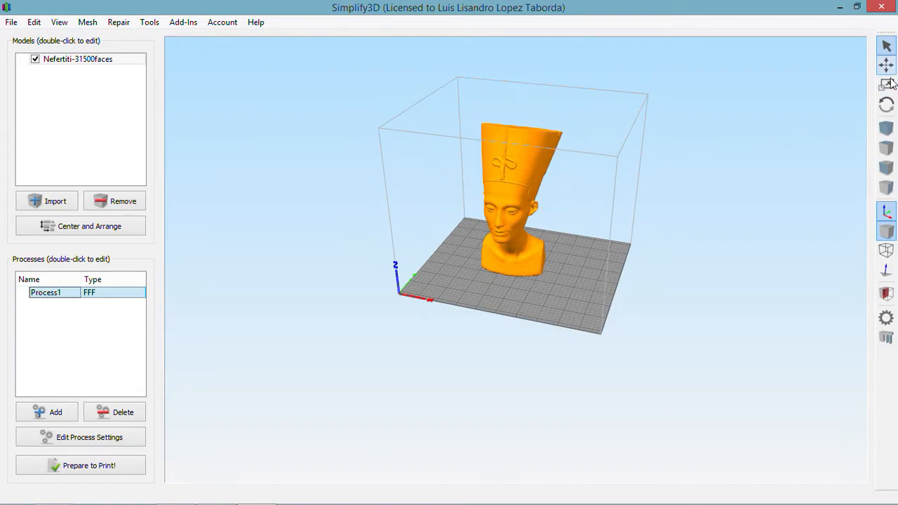
double_click(528, 167)
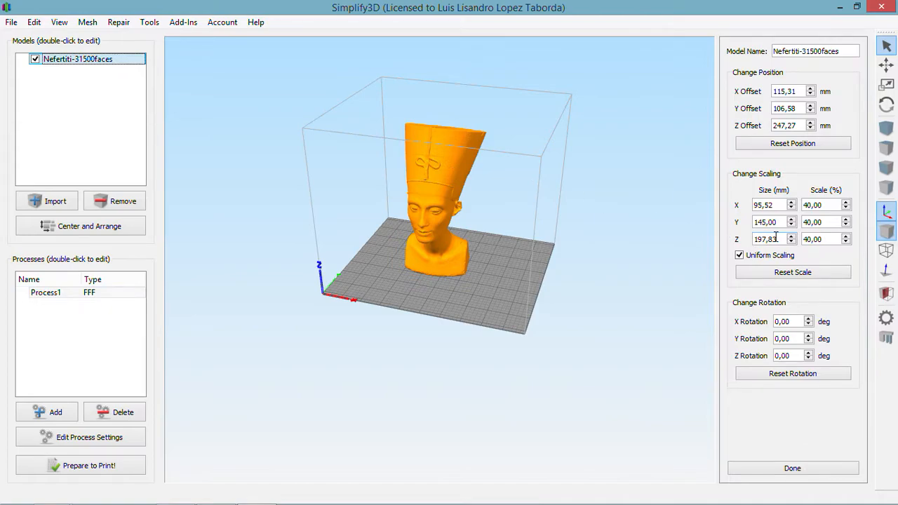
drag(777, 239, 753, 239)
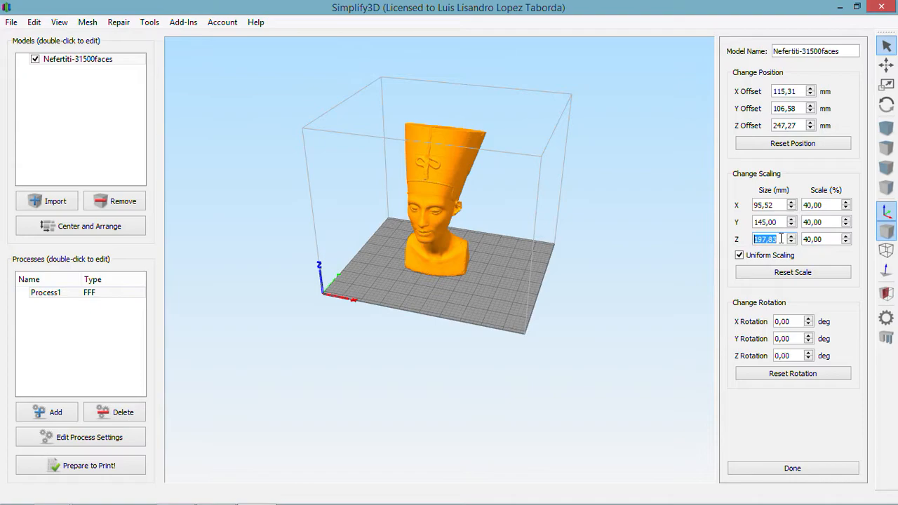
Step: Inspect the bust in side profile from the headdress down to the base
scroll(461, 96, down, 1)
scroll(459, 105, up, 4)
drag(458, 103, 421, 144)
scroll(421, 144, down, 3)
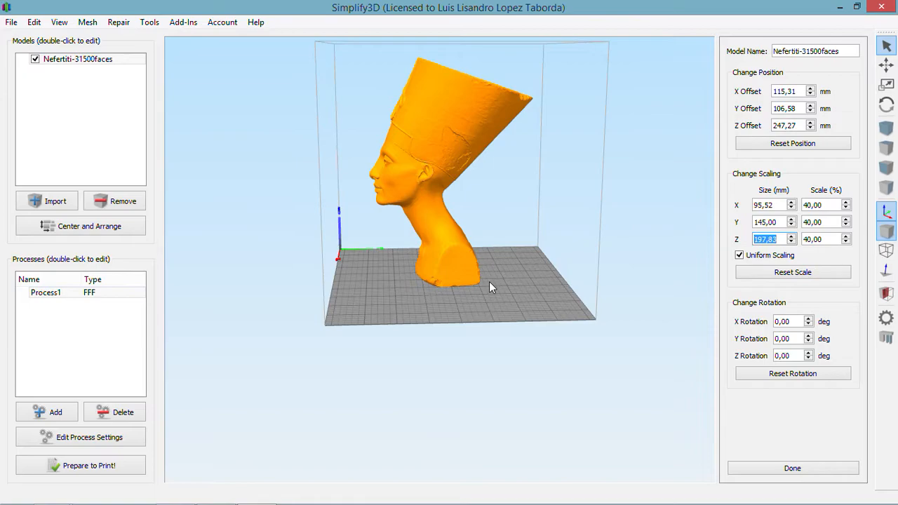
Step: Close the bust's model properties and generate its printing toolpaths again with Process1
drag(401, 200, 405, 232)
click(831, 471)
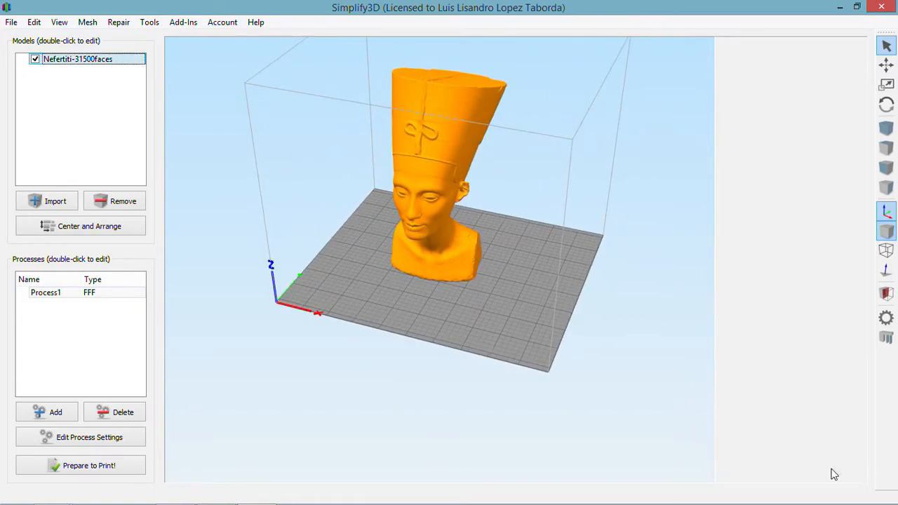
click(118, 472)
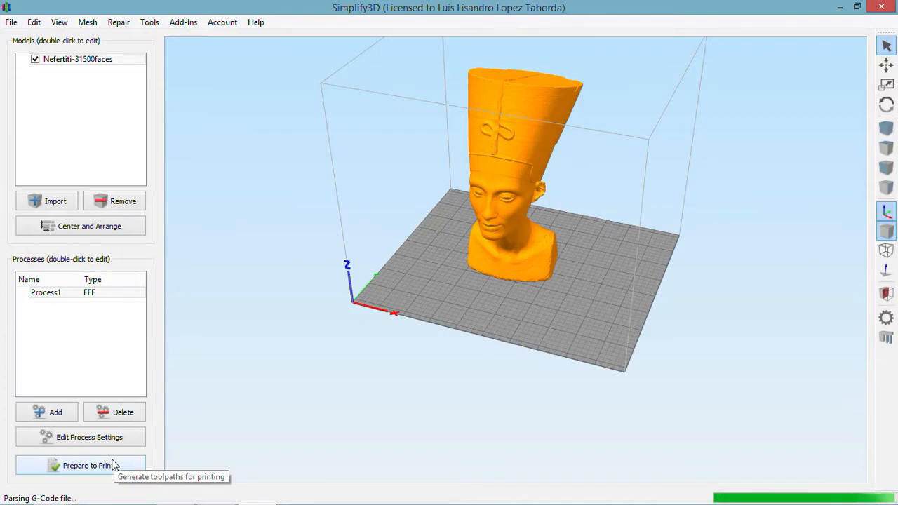
Step: Examine the printed layer lines up close on the bust's shoulder and base in the toolpath preview
scroll(512, 173, down, 3)
scroll(519, 144, up, 5)
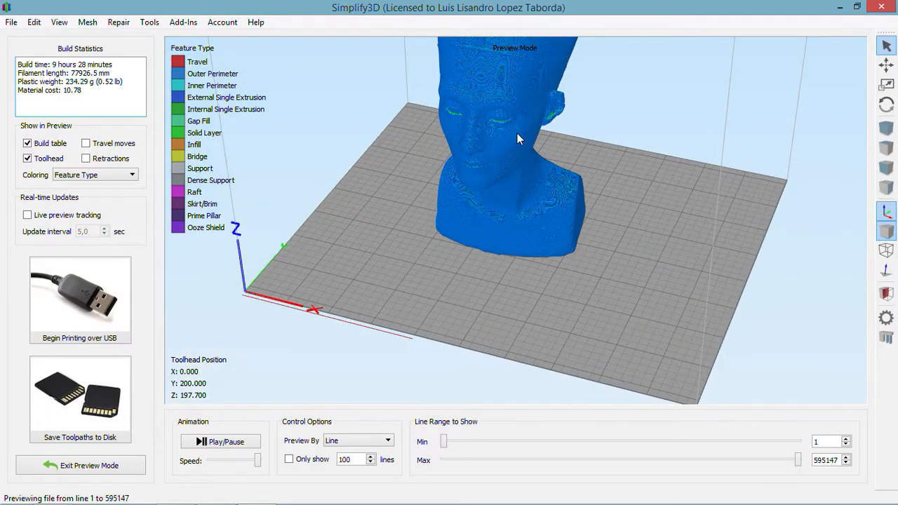
scroll(519, 132, up, 4)
drag(612, 151, 549, 129)
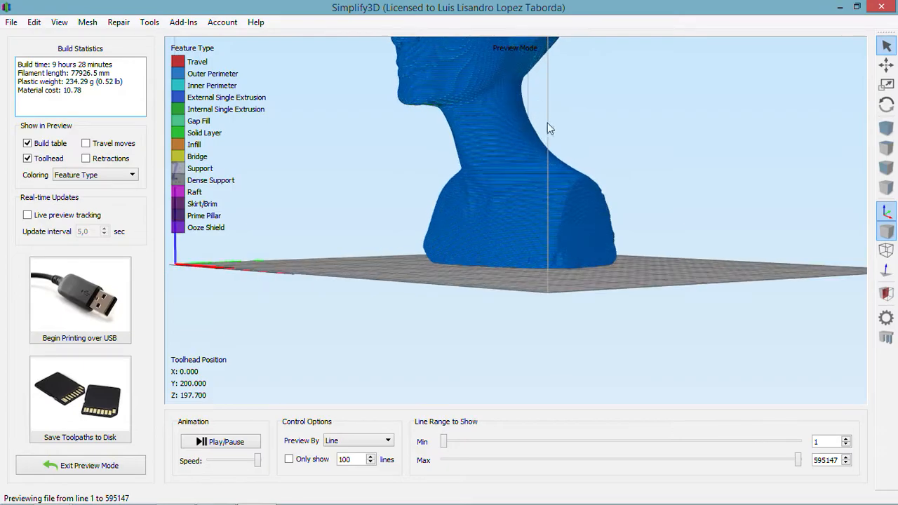
scroll(616, 200, up, 8)
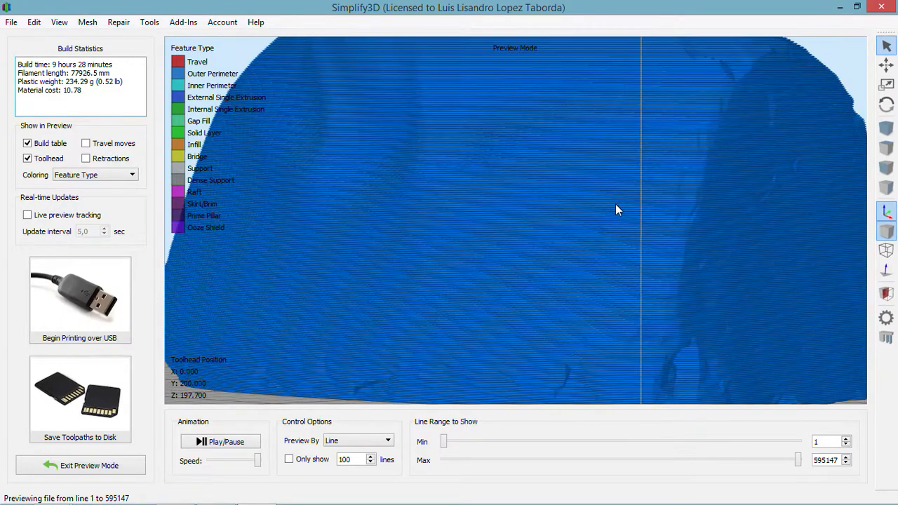
scroll(616, 205, up, 5)
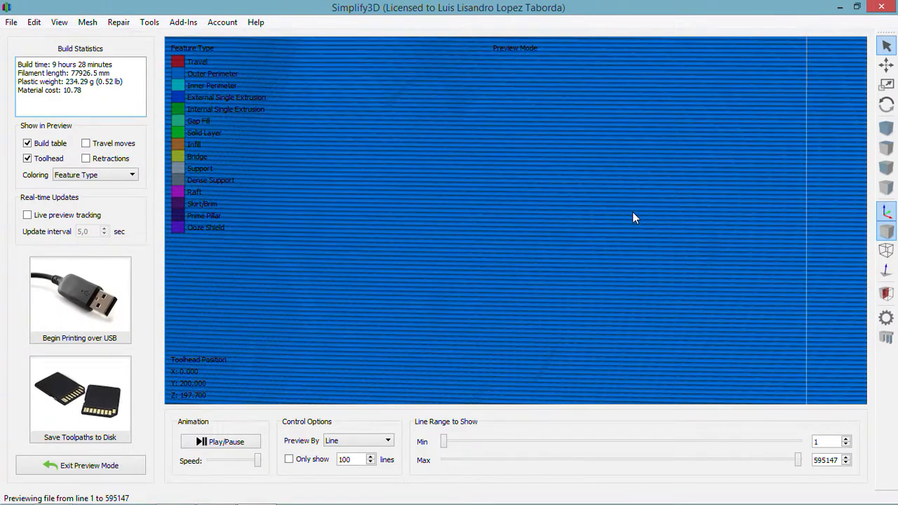
scroll(632, 239, up, 2)
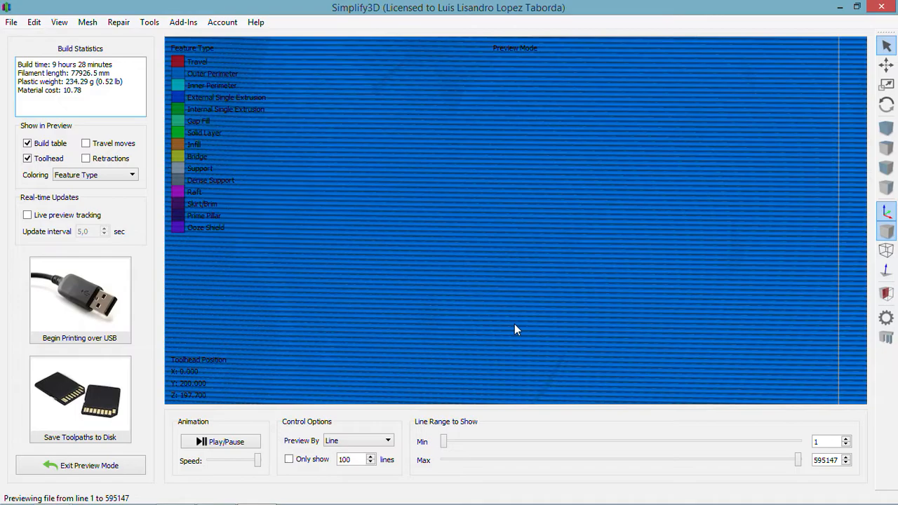
scroll(514, 324, down, 1)
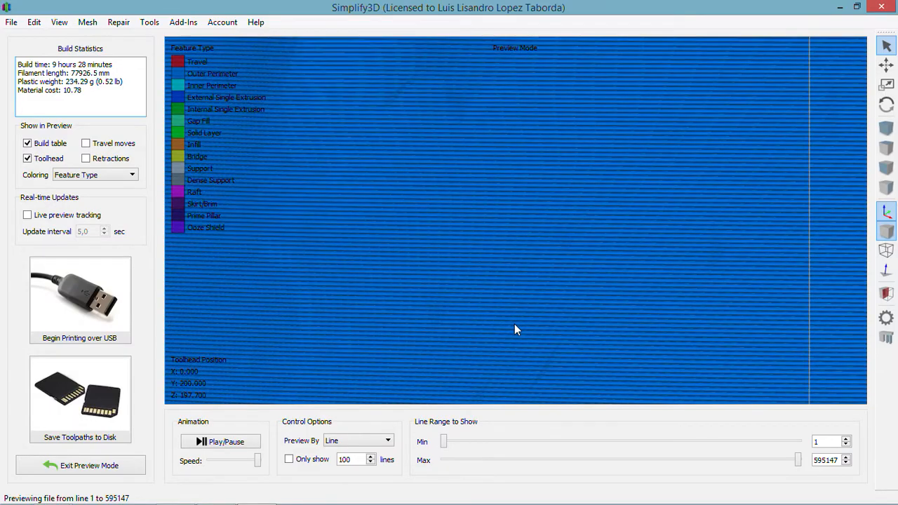
scroll(514, 324, up, 2)
scroll(515, 323, down, 2)
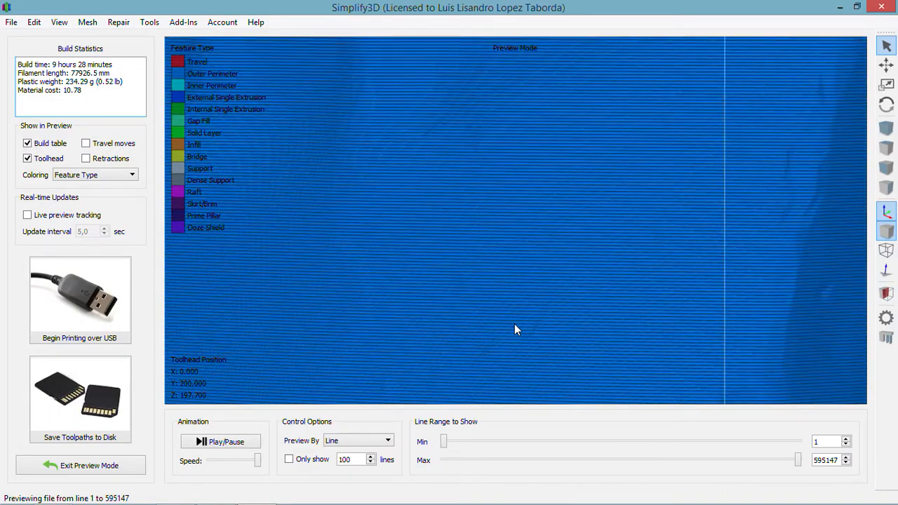
scroll(514, 323, down, 5)
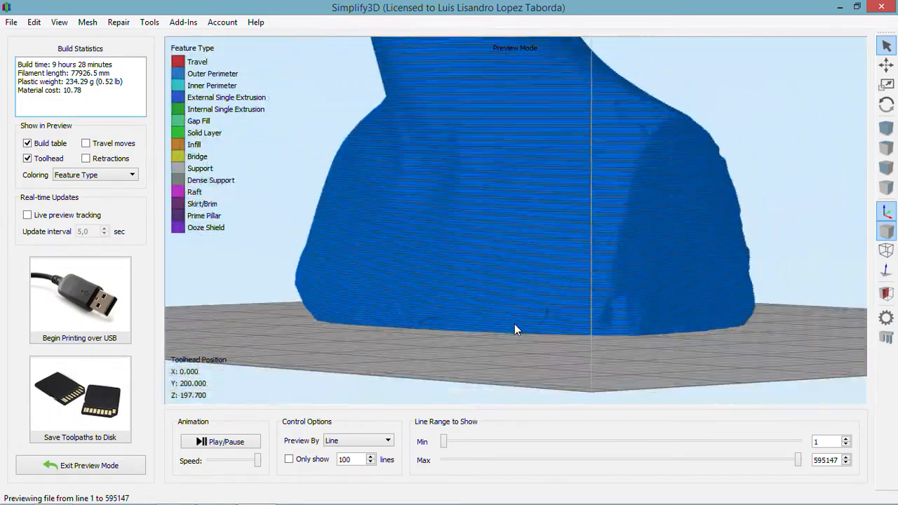
scroll(514, 210, down, 2)
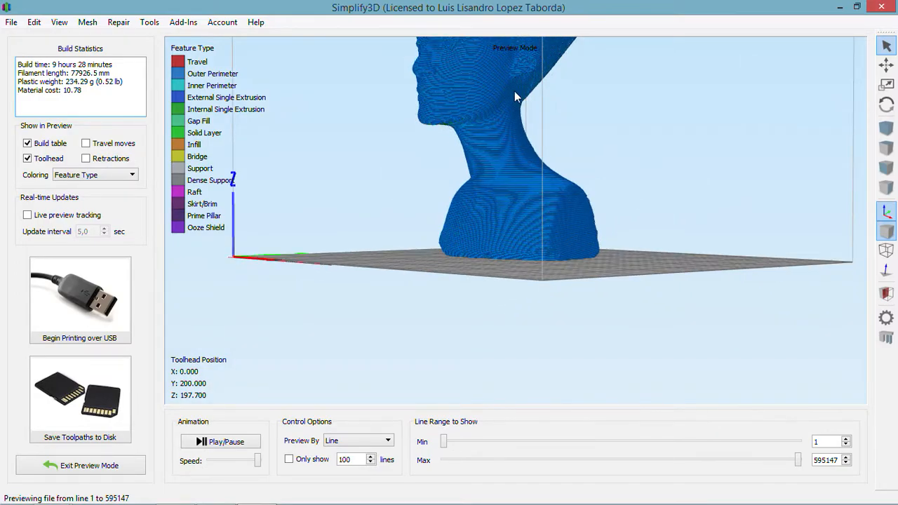
Step: Inspect the previewed toolpaths on the whole bust, from the side profile and face to the flat top of the headdress
scroll(514, 91, down, 4)
scroll(500, 84, up, 2)
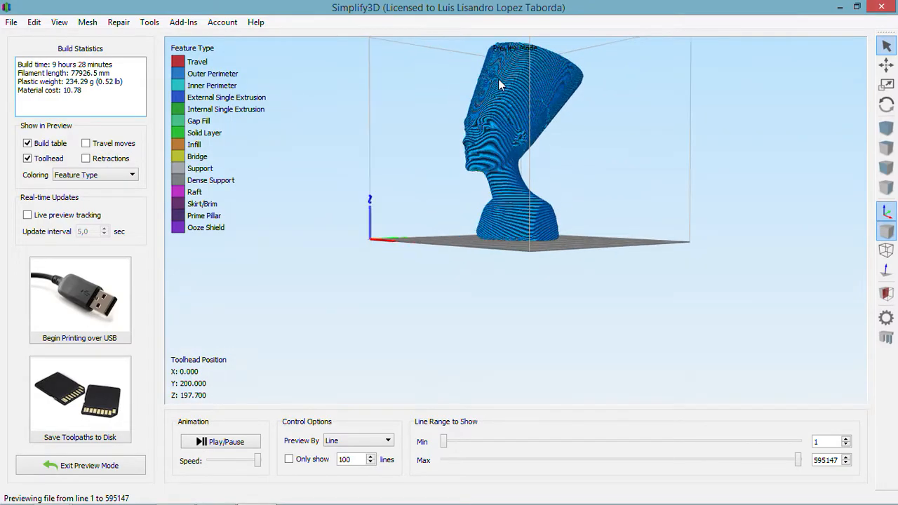
scroll(469, 175, up, 3)
drag(469, 175, 552, 71)
scroll(552, 71, up, 4)
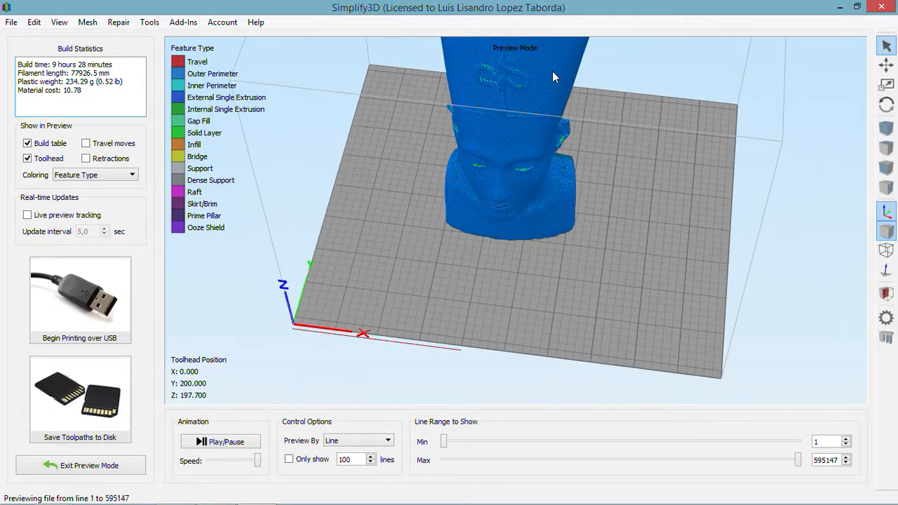
scroll(552, 73, down, 2)
drag(592, 120, 562, 231)
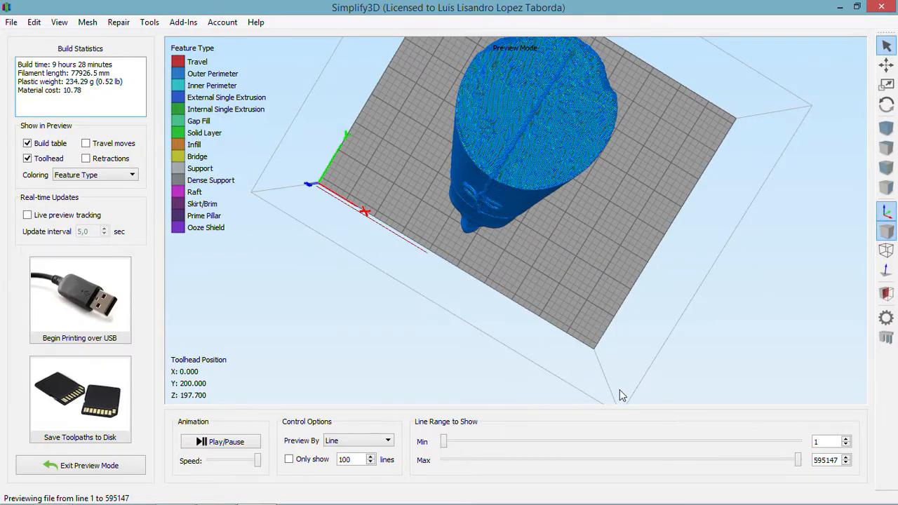
Step: Reduce the preview's maximum line to 1 to look back through the toolpaths from the headdress down to the empty bed
drag(798, 464, 431, 474)
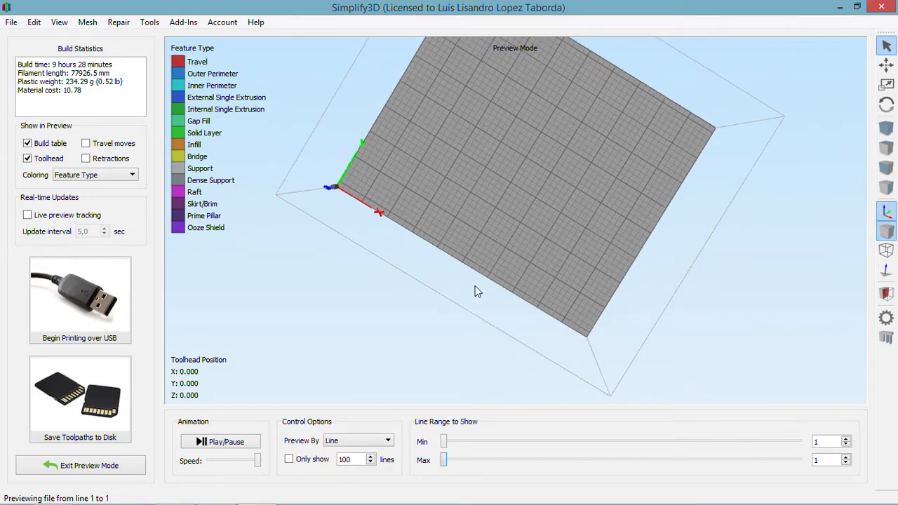
scroll(517, 151, up, 2)
scroll(517, 148, down, 1)
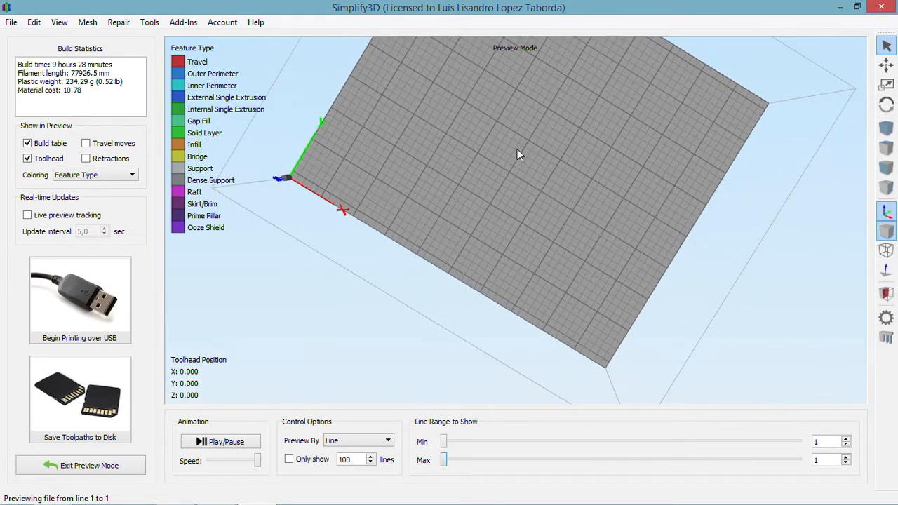
scroll(361, 303, down, 1)
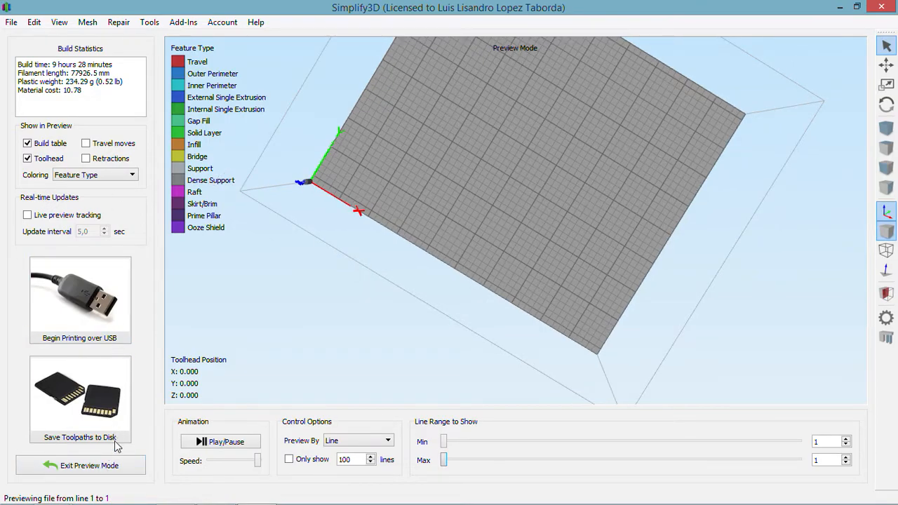
Step: Exit the print preview and set Process1's primary layer height to 0.1 mm in the FFF settings
click(109, 467)
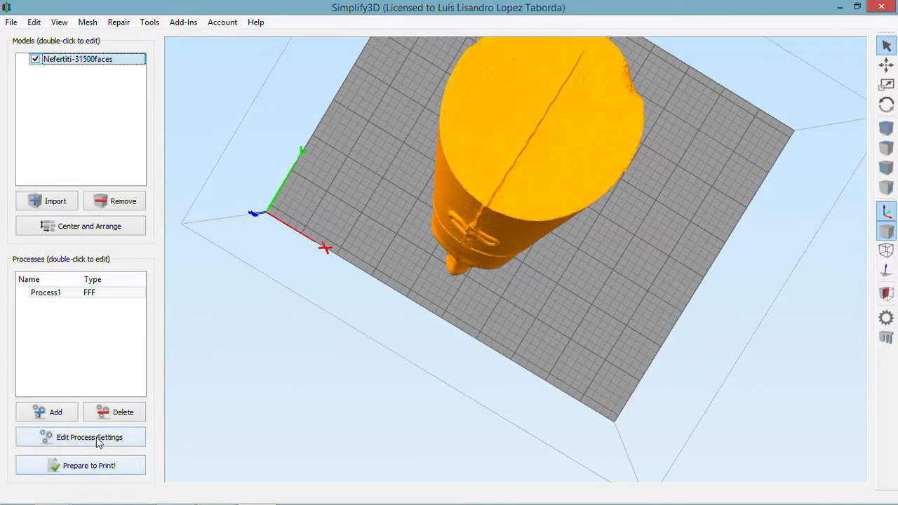
click(99, 440)
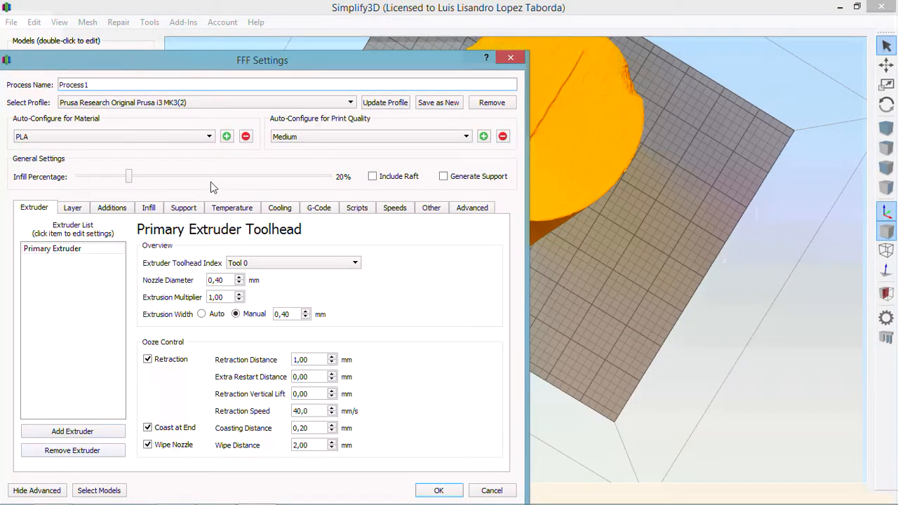
drag(308, 61, 561, 12)
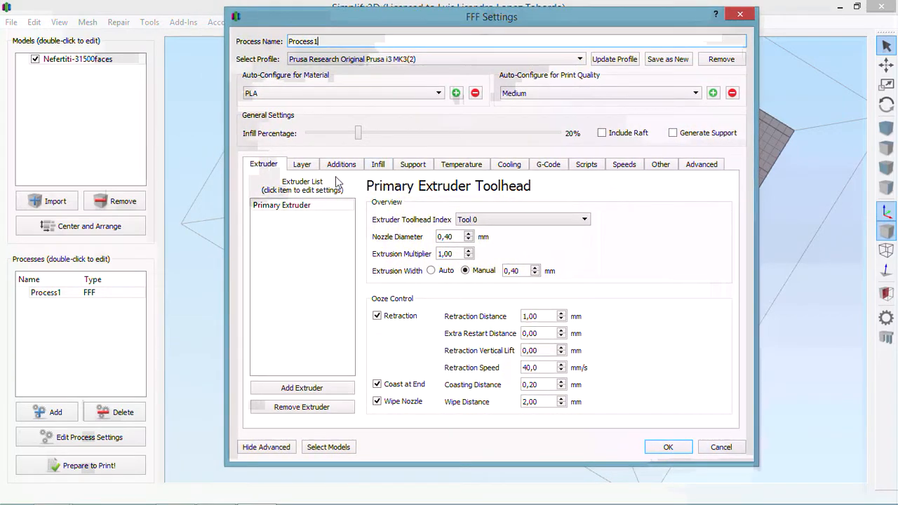
click(303, 166)
click(355, 223)
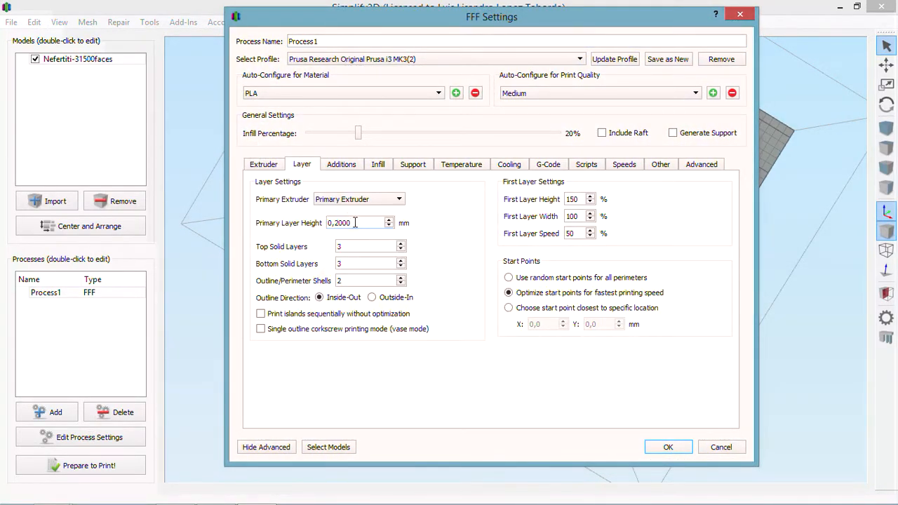
drag(355, 223, 336, 224)
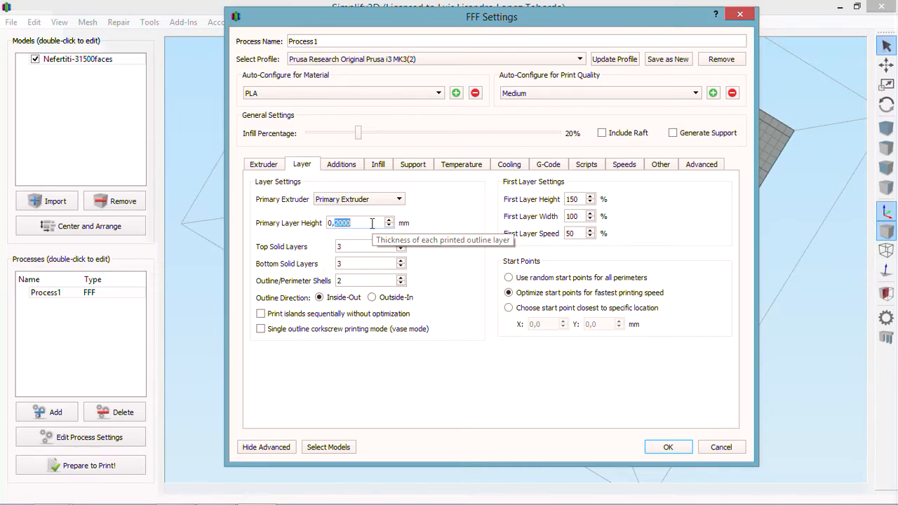
text(1)
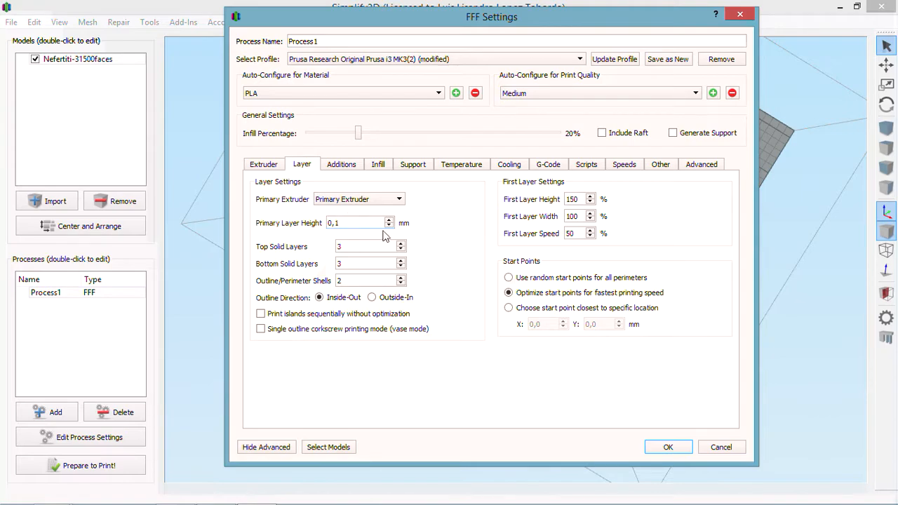
click(668, 447)
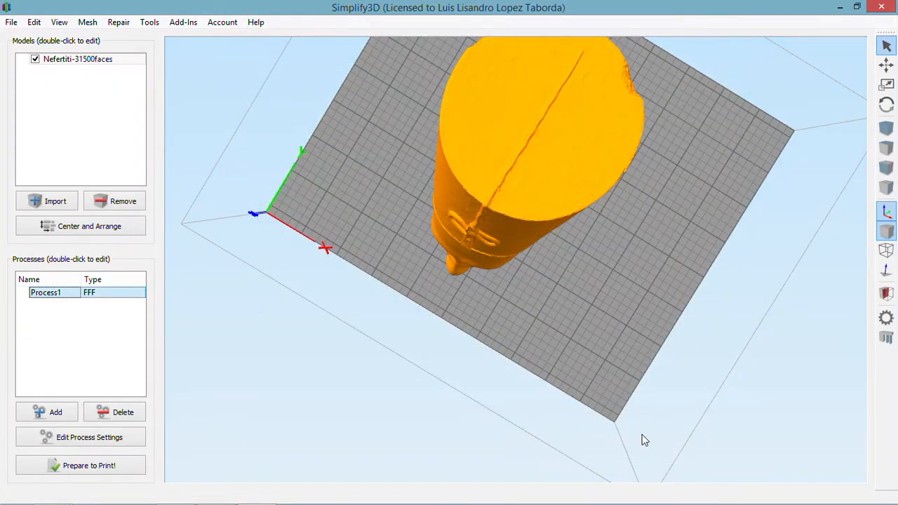
Step: Generate the bust's printing toolpaths again with Process1 and view the whole sliced bust from the side
click(110, 468)
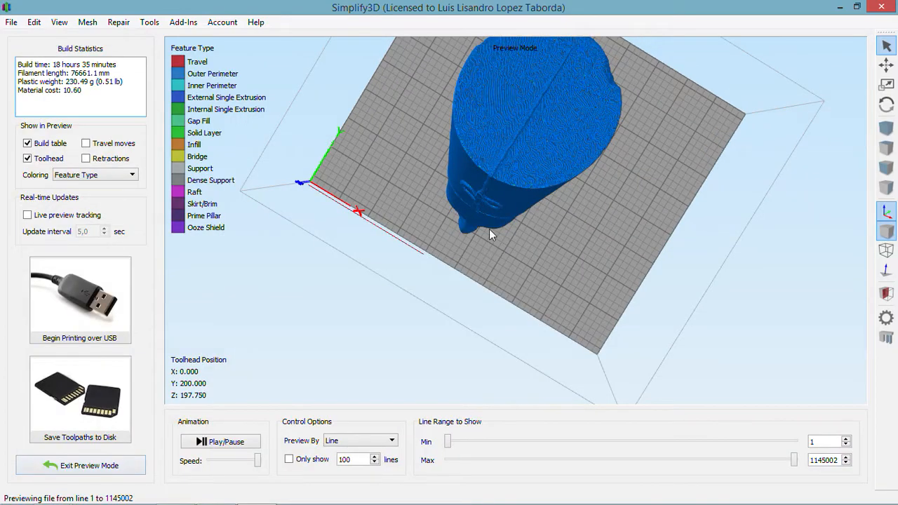
scroll(490, 230, down, 4)
scroll(486, 156, down, 1)
drag(485, 158, 491, 104)
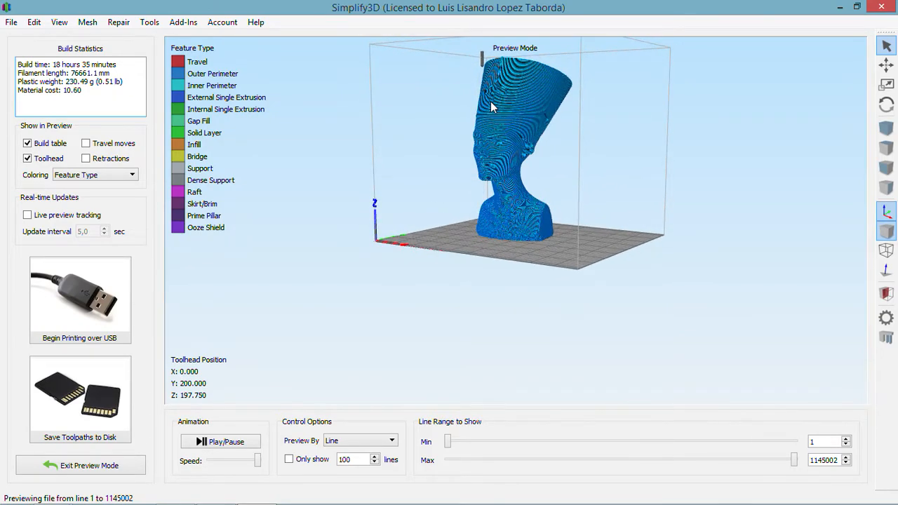
scroll(523, 91, up, 5)
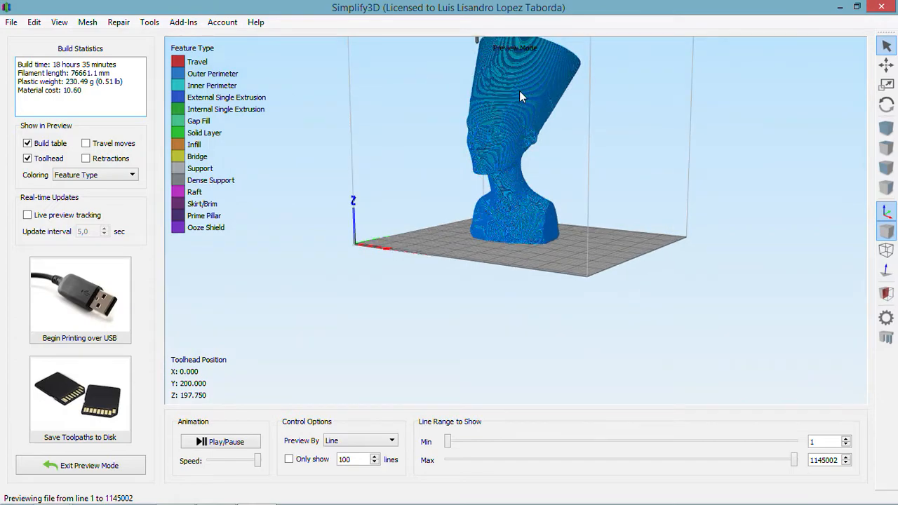
Step: Examine the new layer lines up close on the bust's chest and shoulder, ending on a view of the bust's lower half
scroll(523, 94, up, 6)
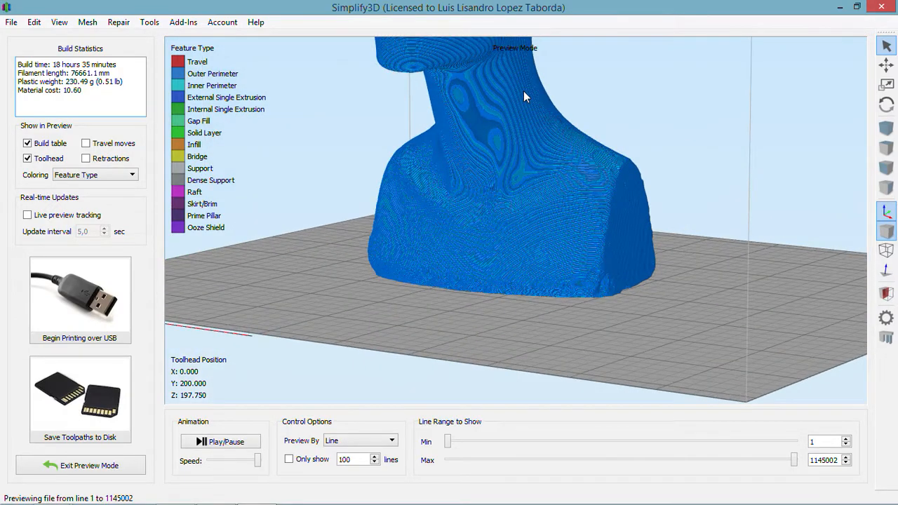
scroll(523, 90, up, 6)
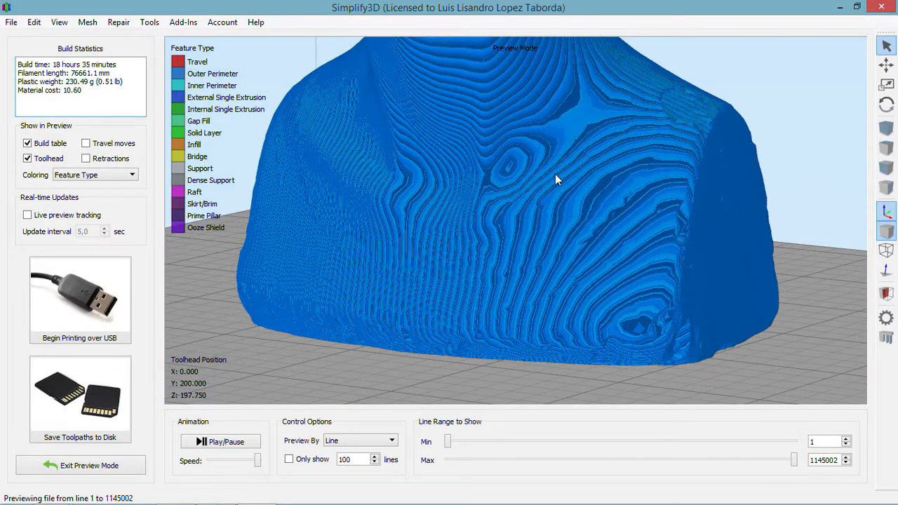
scroll(541, 161, up, 6)
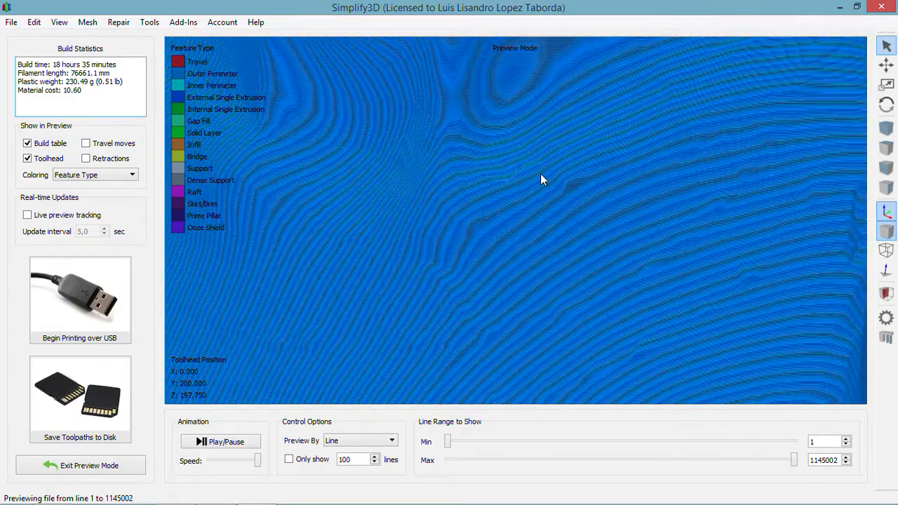
scroll(541, 175, up, 6)
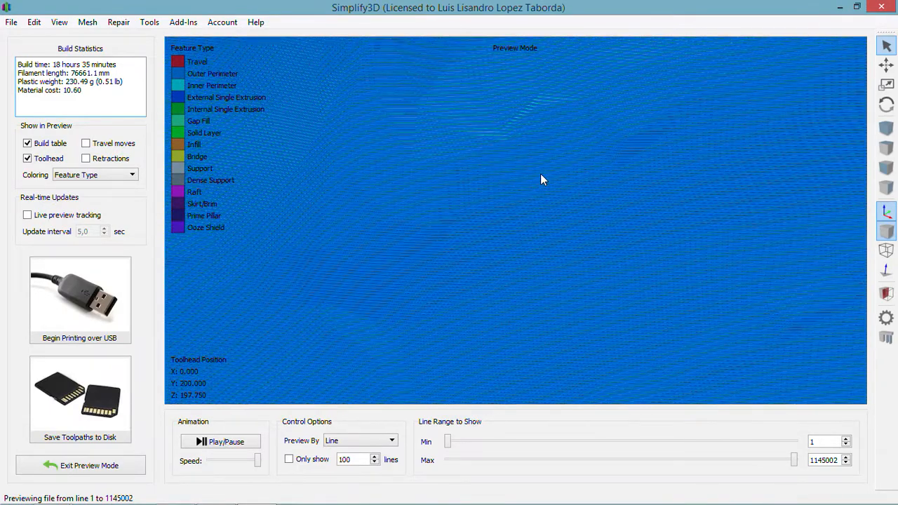
scroll(541, 175, up, 6)
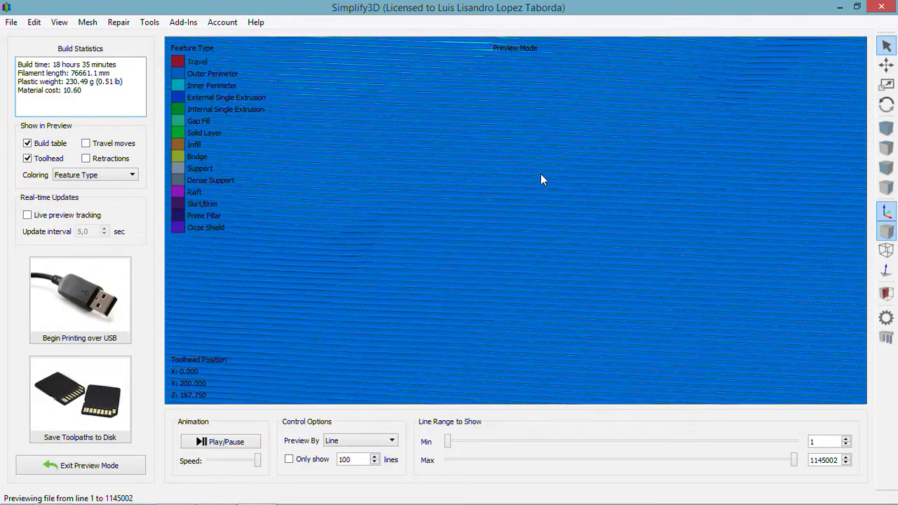
scroll(540, 174, up, 2)
scroll(541, 175, up, 3)
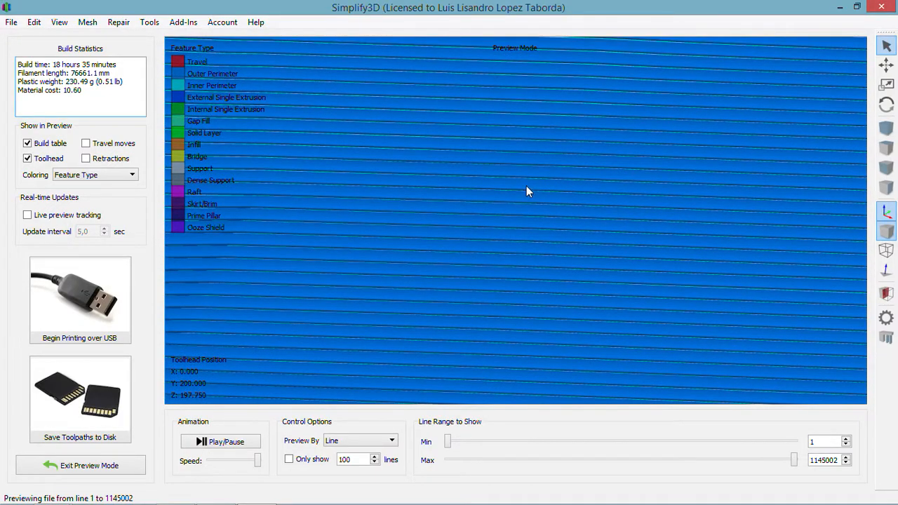
scroll(519, 184, up, 1)
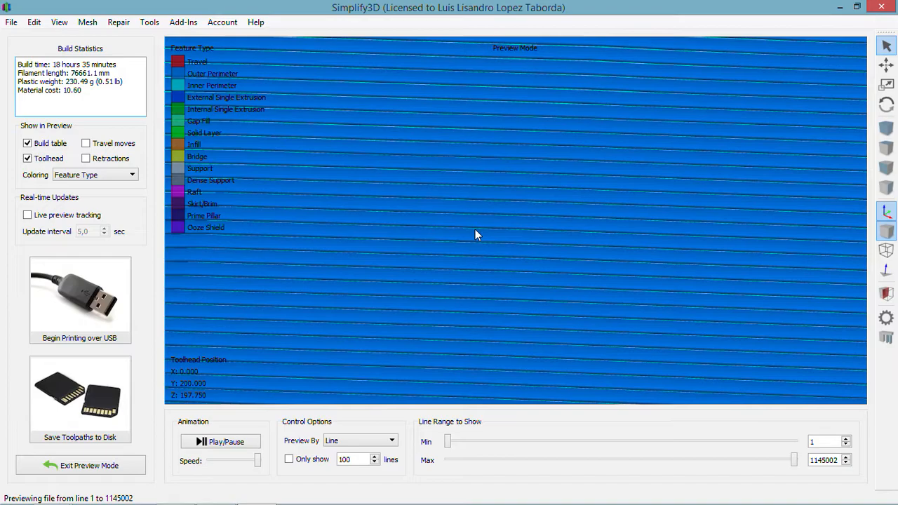
scroll(475, 229, down, 5)
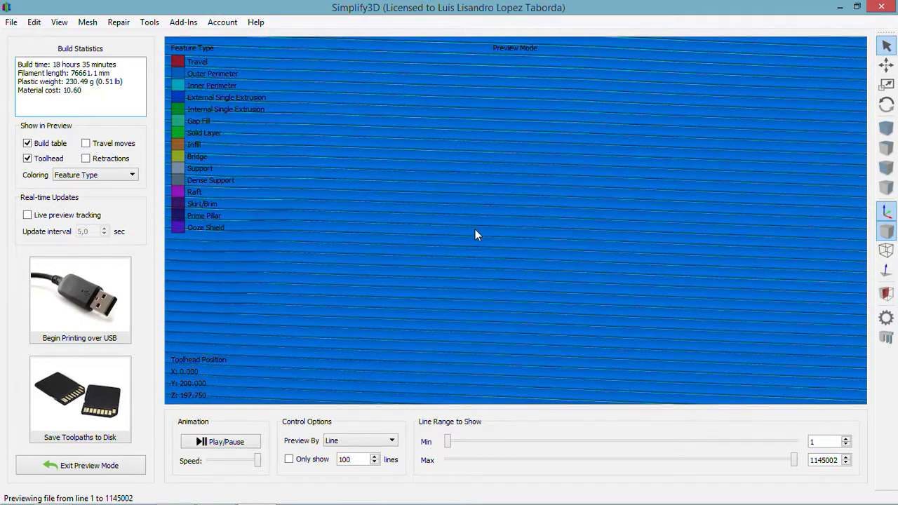
scroll(475, 235, down, 5)
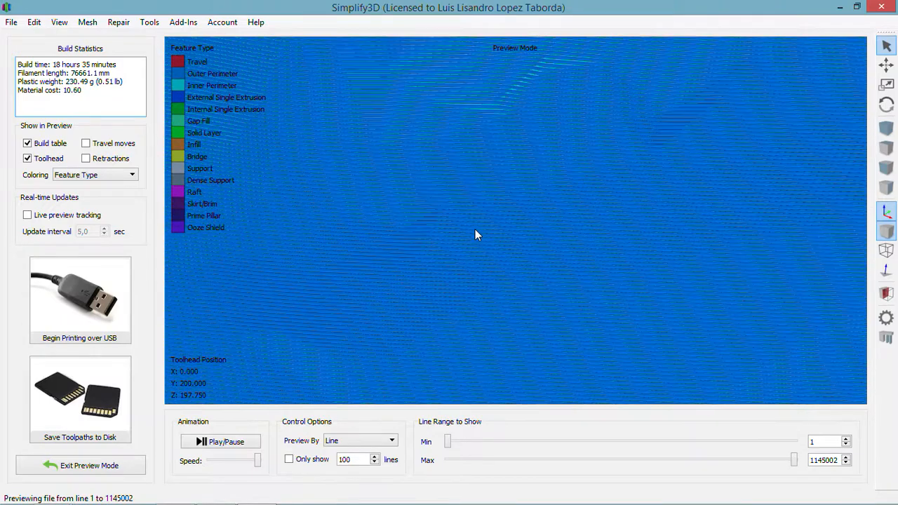
scroll(475, 235, down, 10)
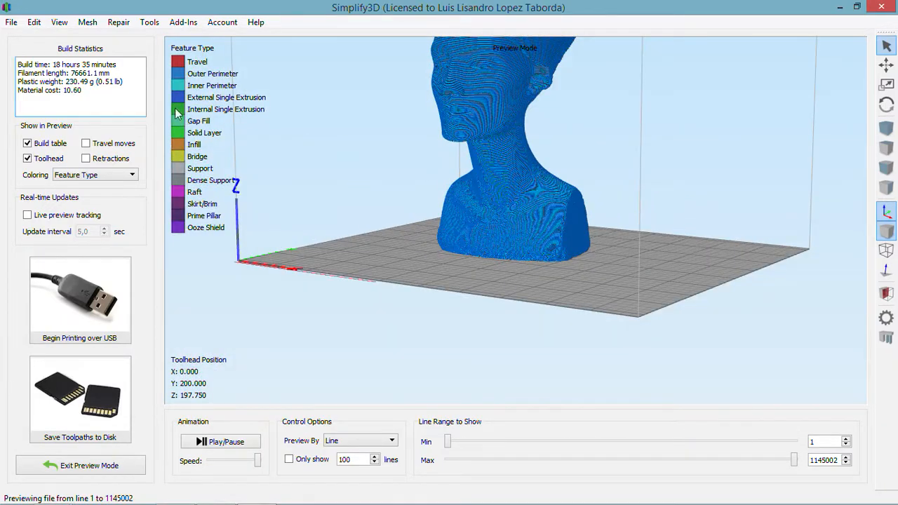
Step: Review the build statistics of the 0.1 mm slice, highlighting the build time and the plastic weight
drag(88, 92, 26, 63)
drag(121, 64, 53, 63)
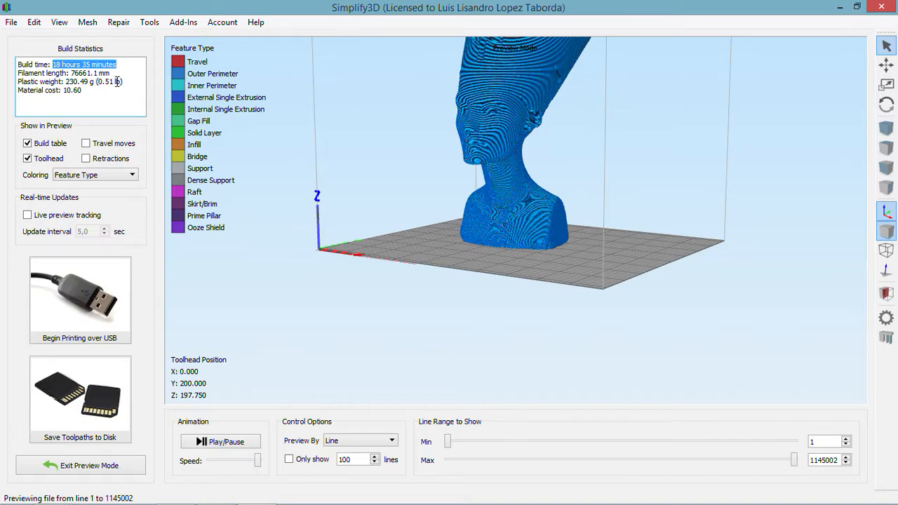
drag(123, 81, 67, 81)
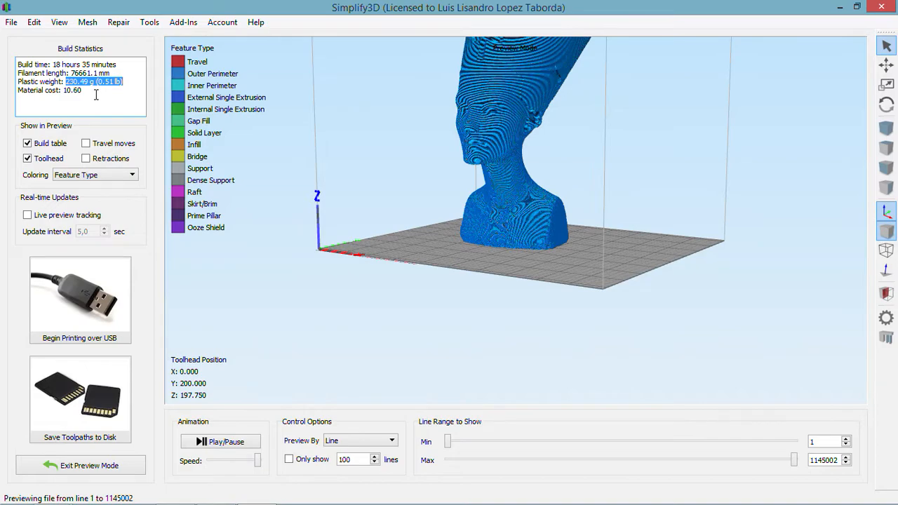
Step: Exit the print preview and set Process1's primary layer height to 0.3 mm in the FFF settings
click(104, 466)
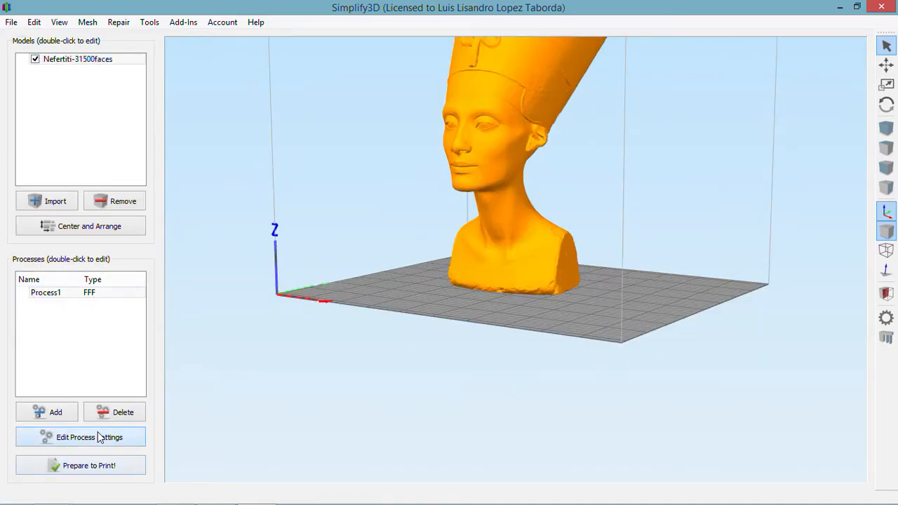
click(98, 437)
click(302, 165)
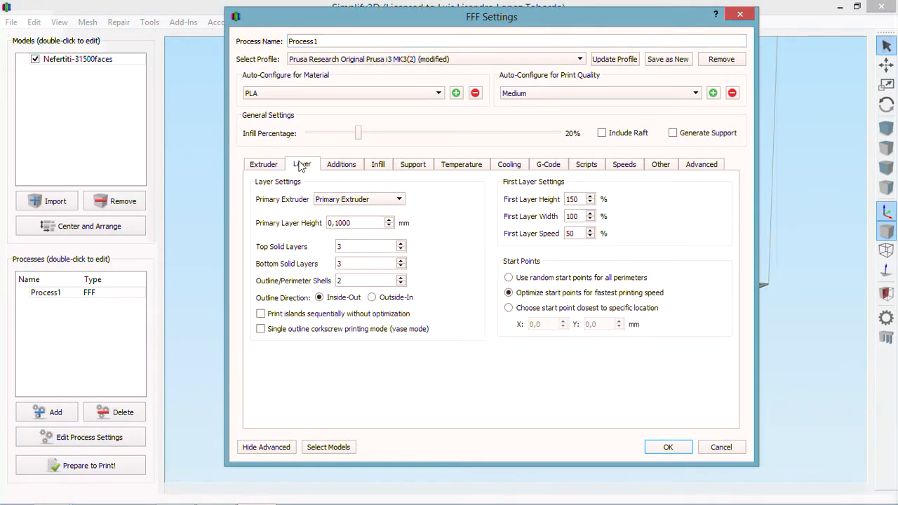
drag(353, 223, 332, 216)
text(3000)
click(670, 447)
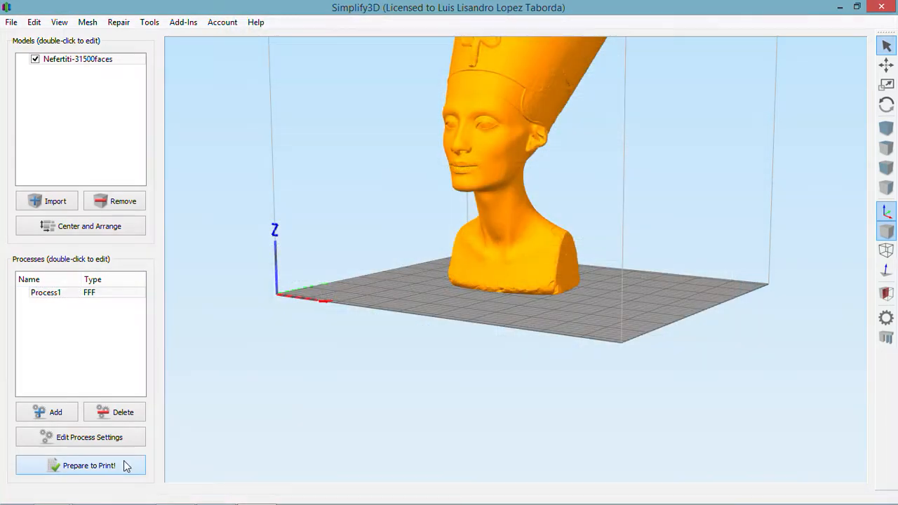
Step: Generate the bust's toolpaths at the 0.3 mm layer height and view the top of the headdress up close from above
click(110, 469)
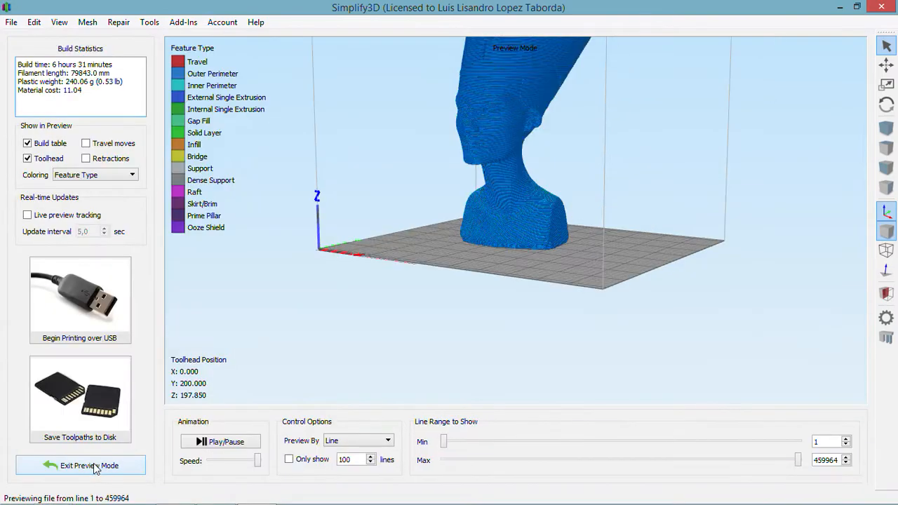
scroll(430, 126, down, 5)
drag(470, 124, 559, 175)
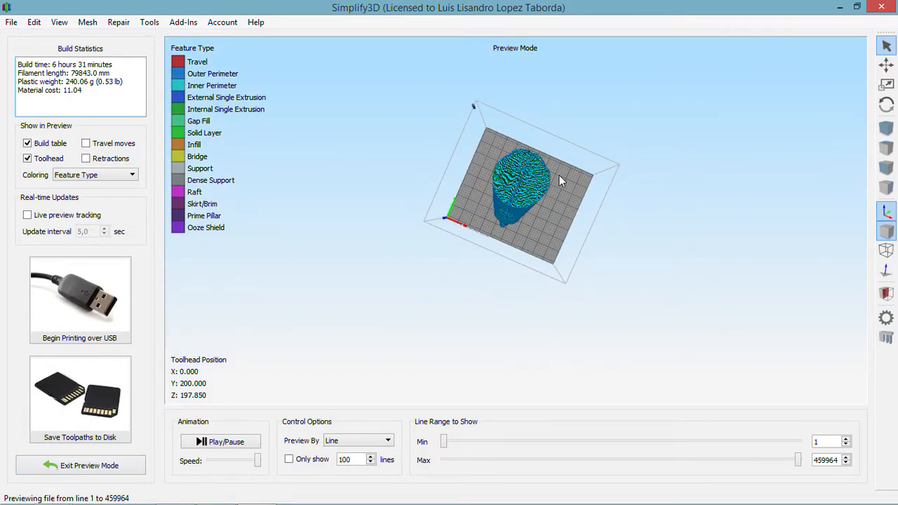
scroll(559, 175, up, 10)
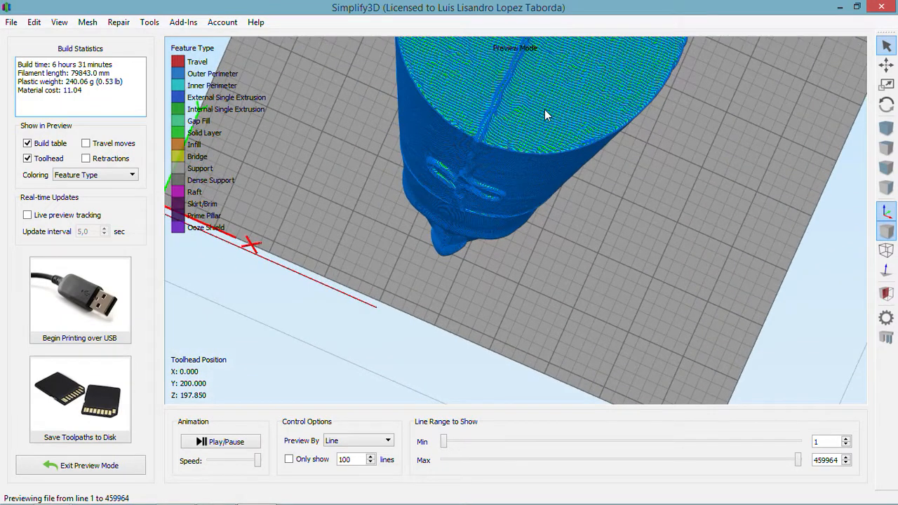
Step: Review the build statistics of the 0.3 mm slice, highlighting the build time and the plastic weight
drag(84, 91, 17, 59)
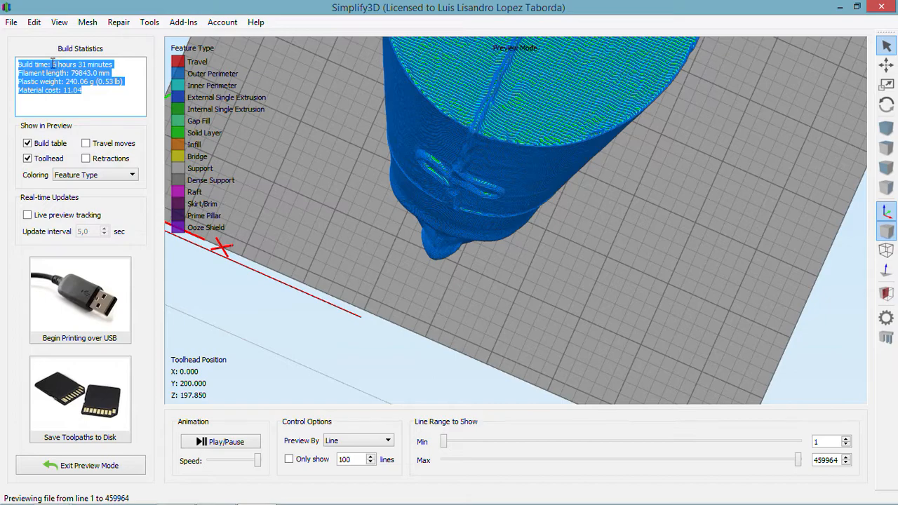
click(114, 64)
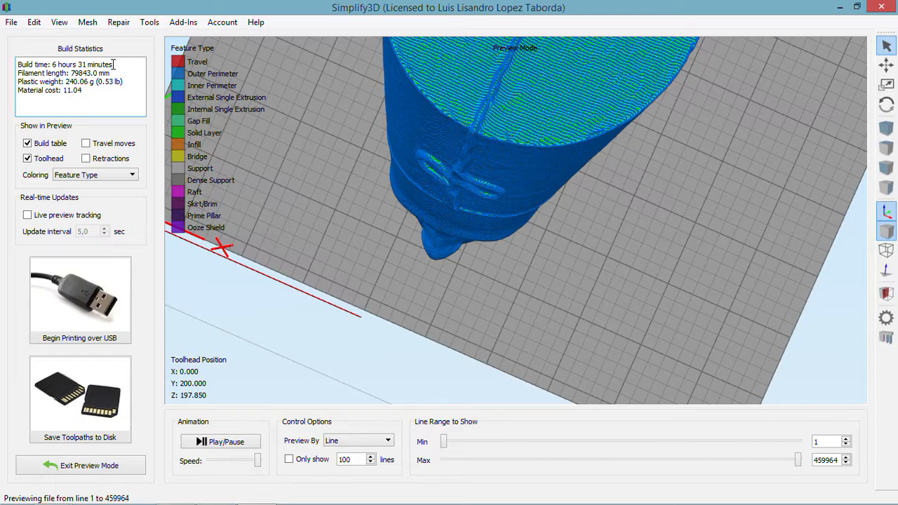
drag(114, 64, 52, 65)
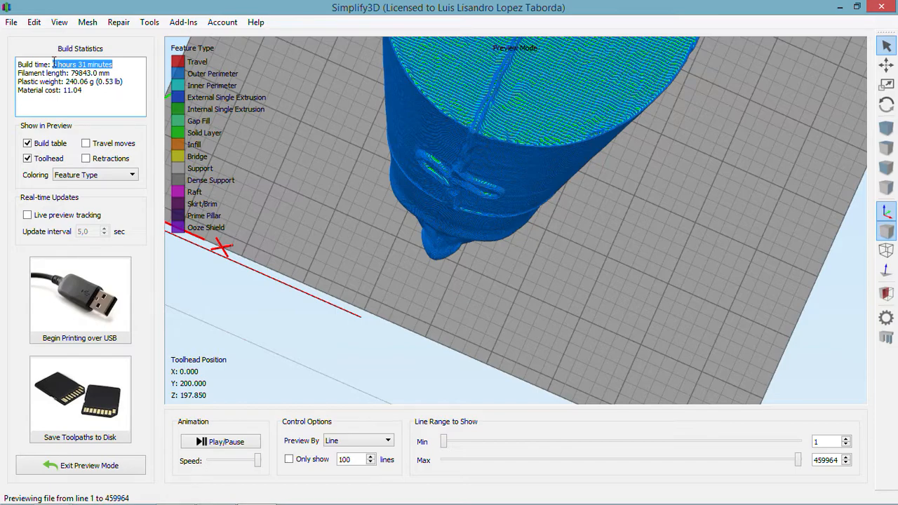
drag(124, 82, 66, 83)
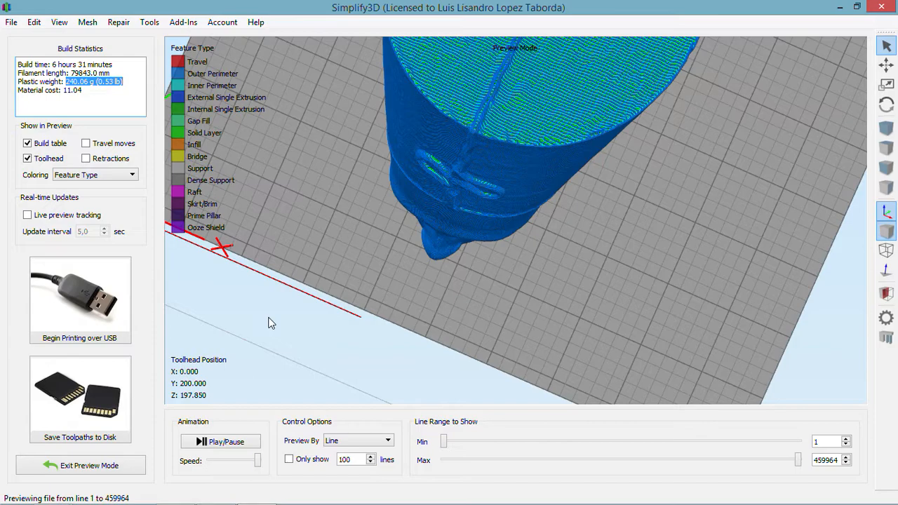
Step: Exit the print preview and view the solid bust model from the front
click(111, 466)
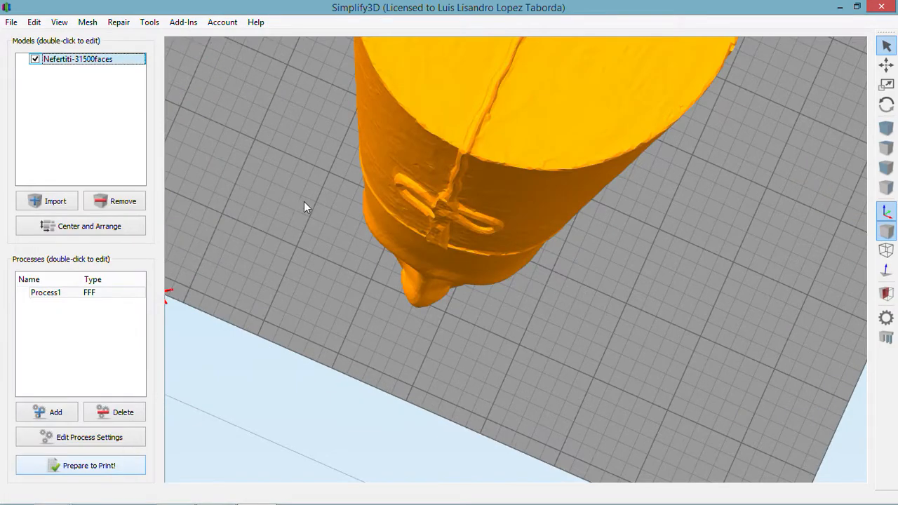
scroll(444, 204, down, 8)
drag(414, 225, 440, 108)
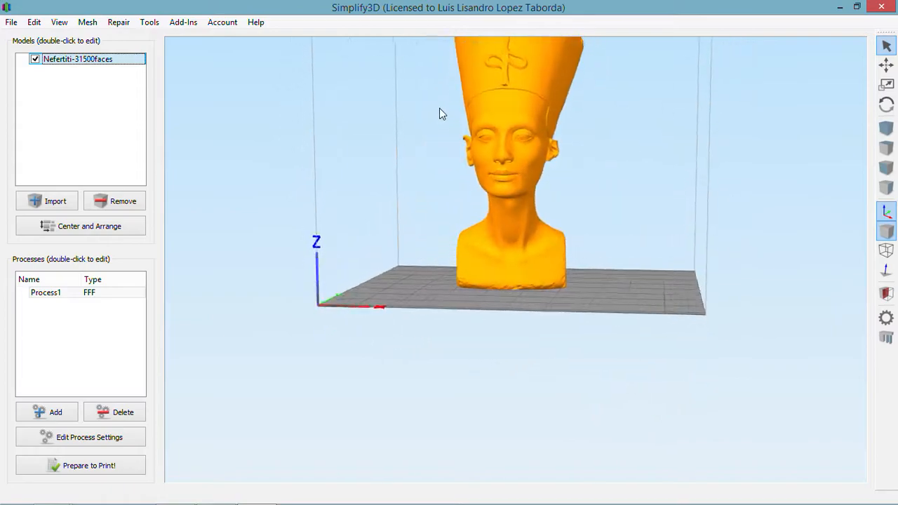
Step: Check the primary layer height and top solid layers in Process1's FFF settings, leaving the settings without changes
click(82, 437)
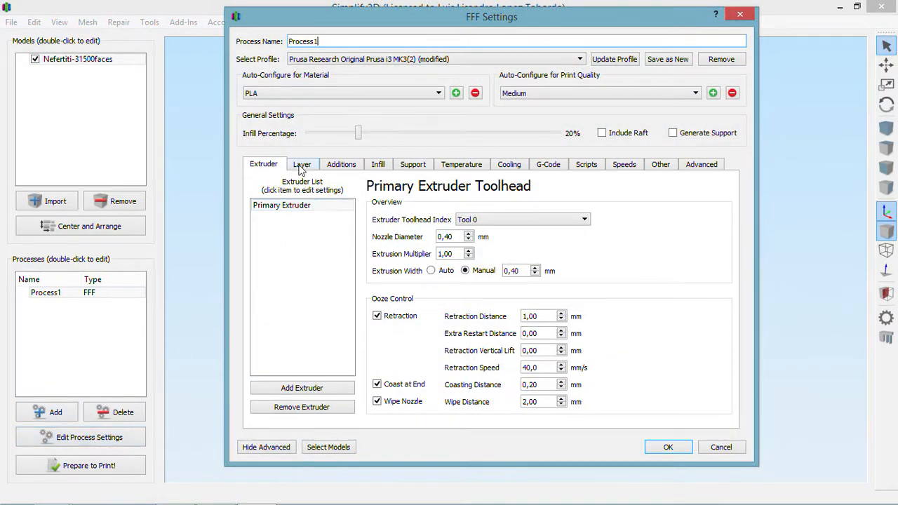
click(301, 169)
click(357, 223)
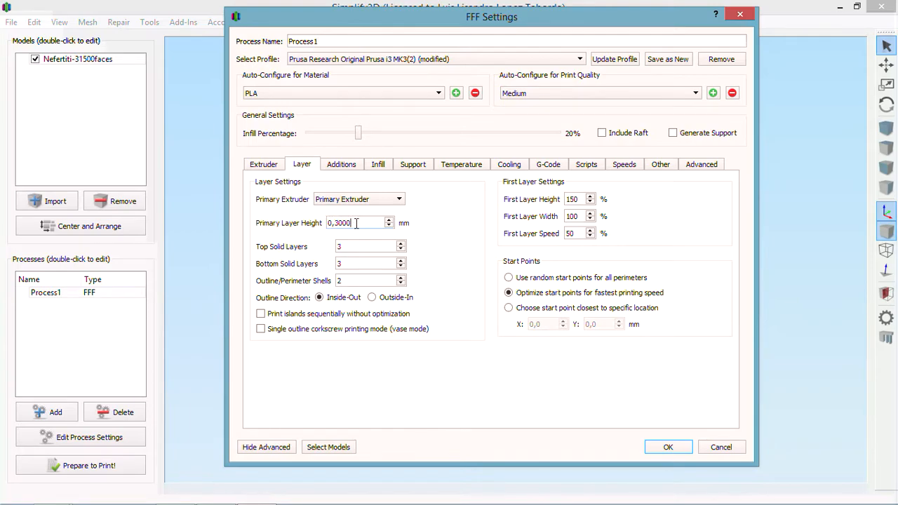
click(348, 247)
mouse_move(783, 501)
click(740, 17)
mouse_move(623, 503)
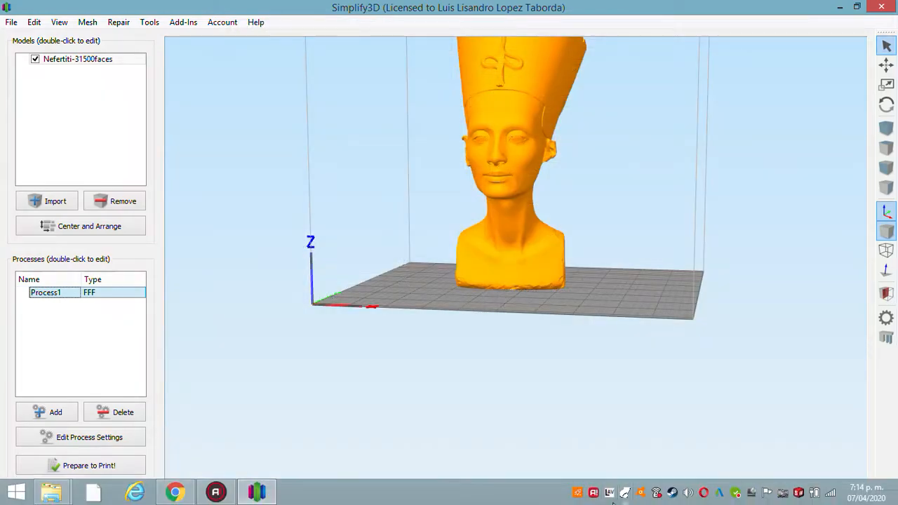
click(215, 492)
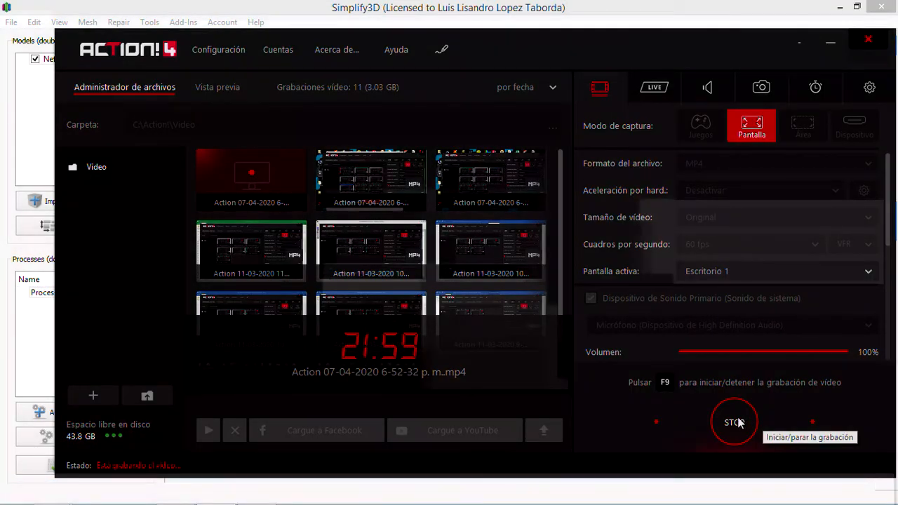